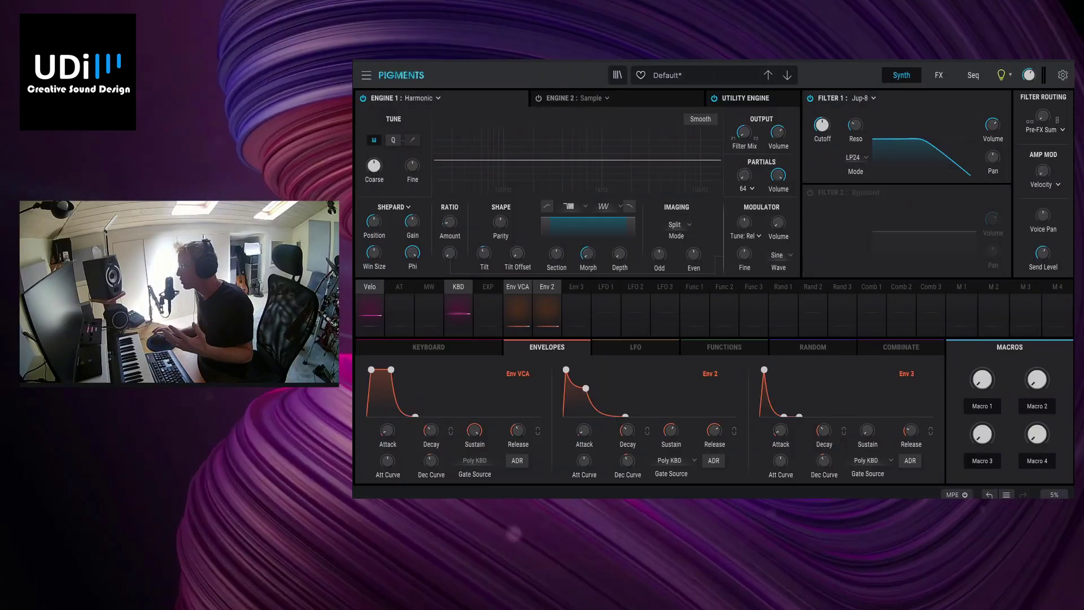
Step: Load the Default template preset and switch Engine 1 to the Harmonic engine
{"action": "left_click", "coordinate": [669, 76]}
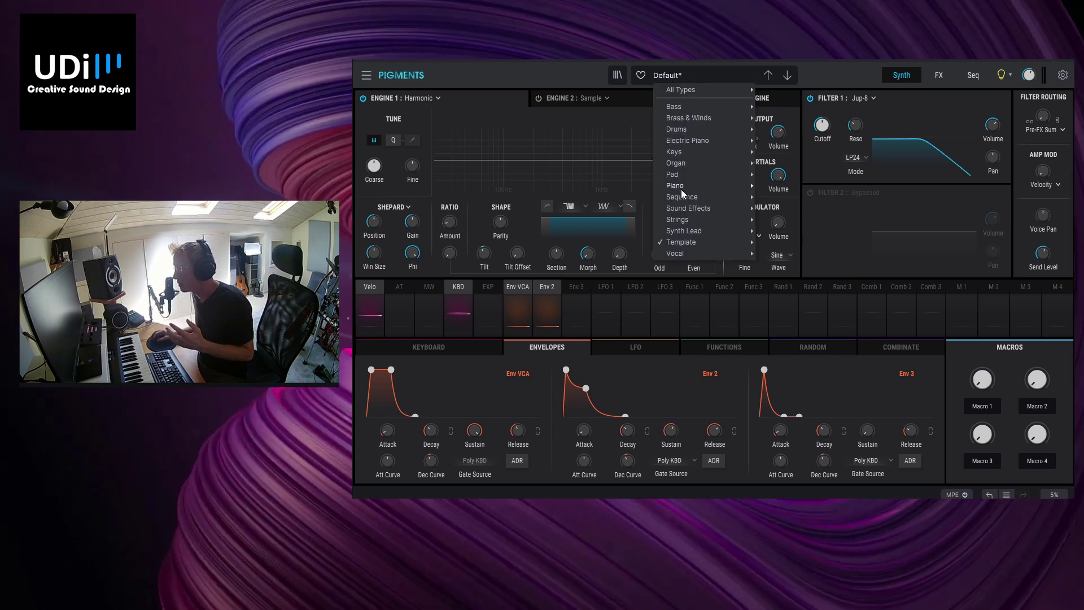
{"action": "mouse_move", "coordinate": [688, 240]}
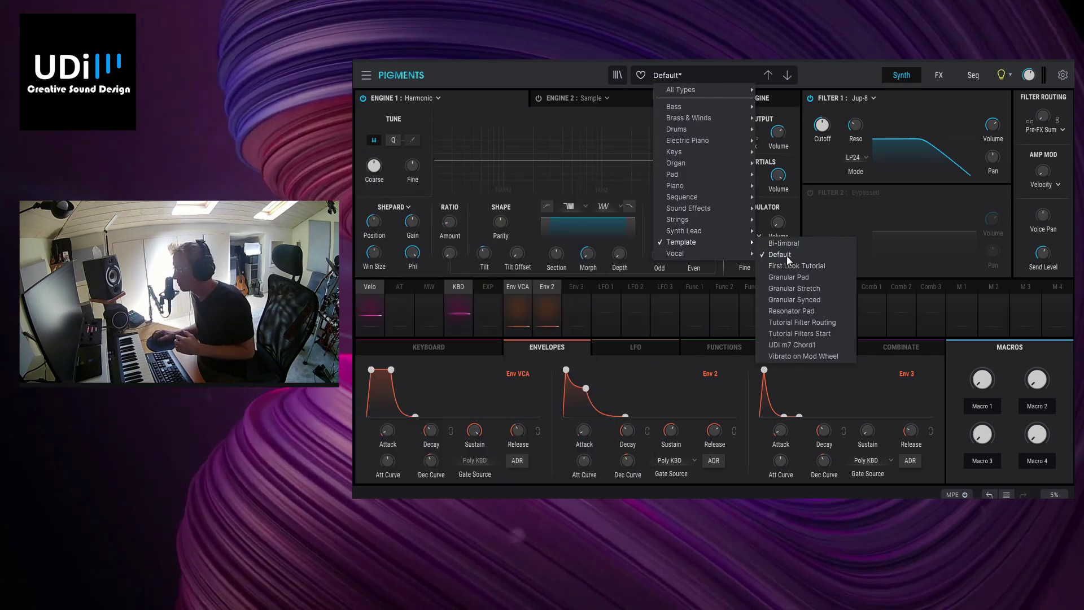
{"action": "left_click", "coordinate": [787, 256]}
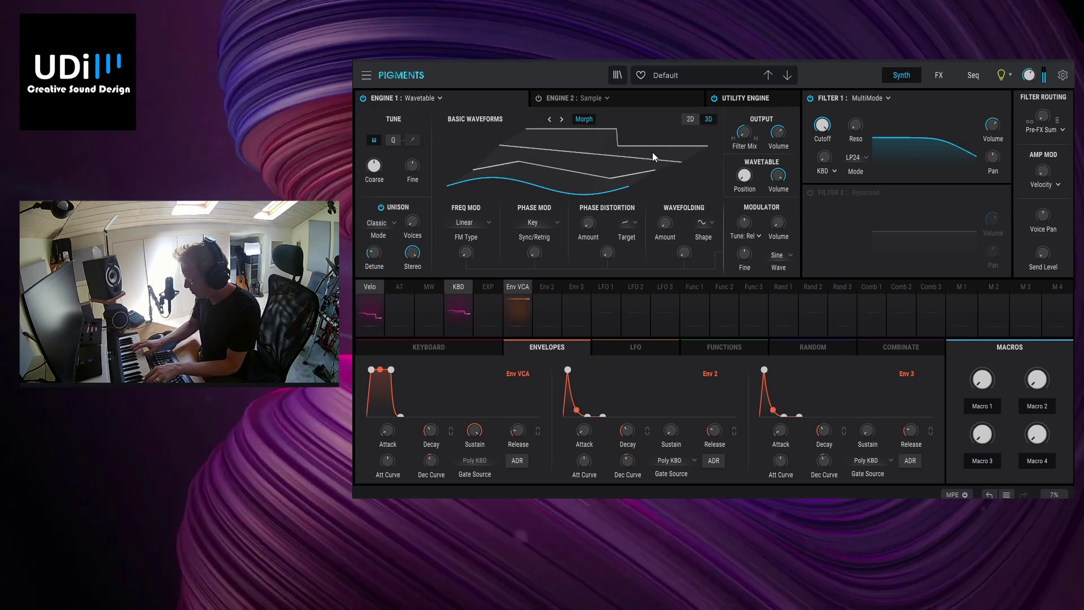
{"action": "left_click", "coordinate": [433, 99]}
{"action": "left_click", "coordinate": [542, 137]}
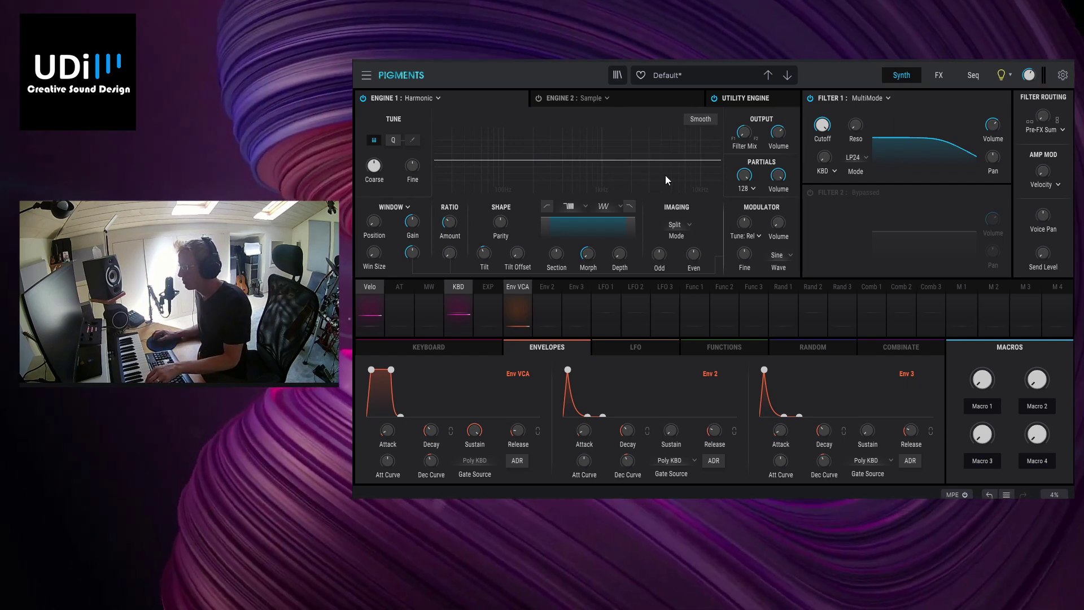
Step: Sweep Engine 1's number of partials and raise its Ratio Amount
{"action": "mouse_move", "coordinate": [777, 178]}
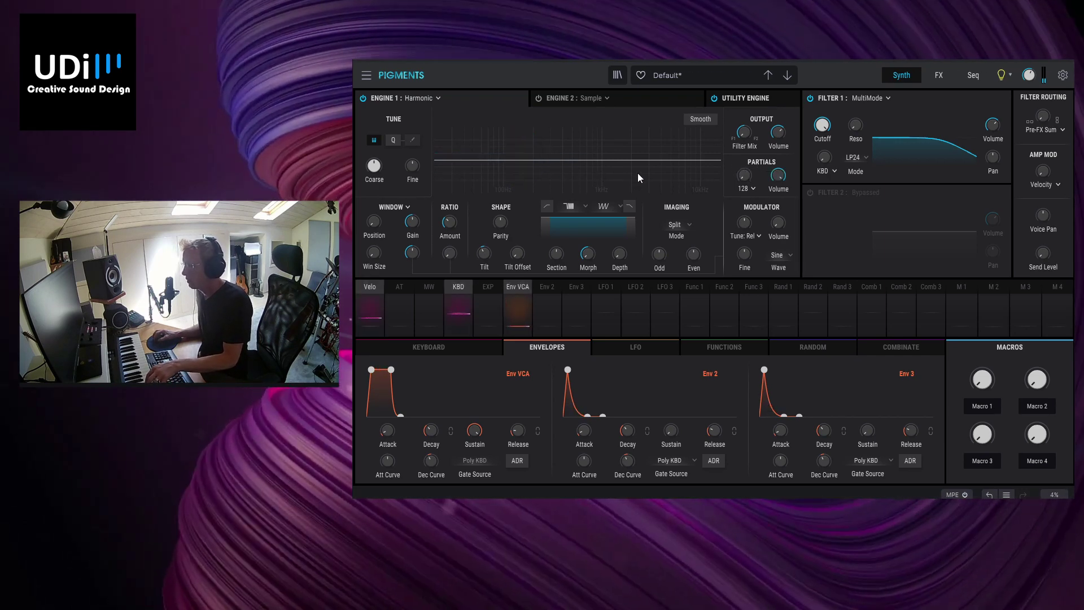
{"action": "mouse_move", "coordinate": [744, 181]}
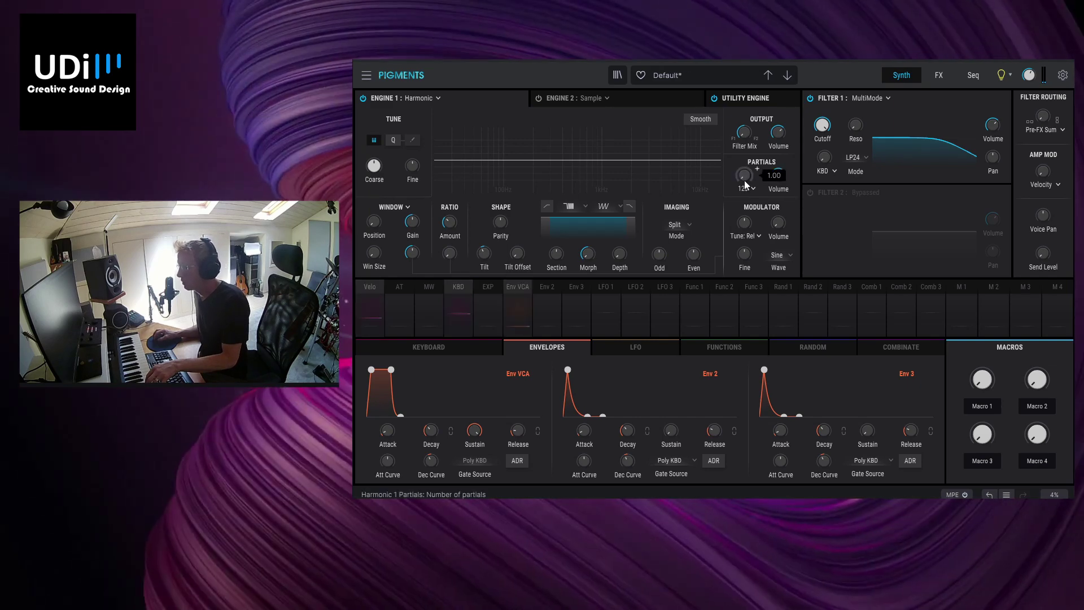
{"action": "mouse_move", "coordinate": [744, 179]}
{"action": "left_mouse_down"}
{"action": "mouse_move", "coordinate": [744, 144]}
{"action": "mouse_move", "coordinate": [744, 192]}
{"action": "mouse_move", "coordinate": [744, 171]}
{"action": "left_mouse_up"}
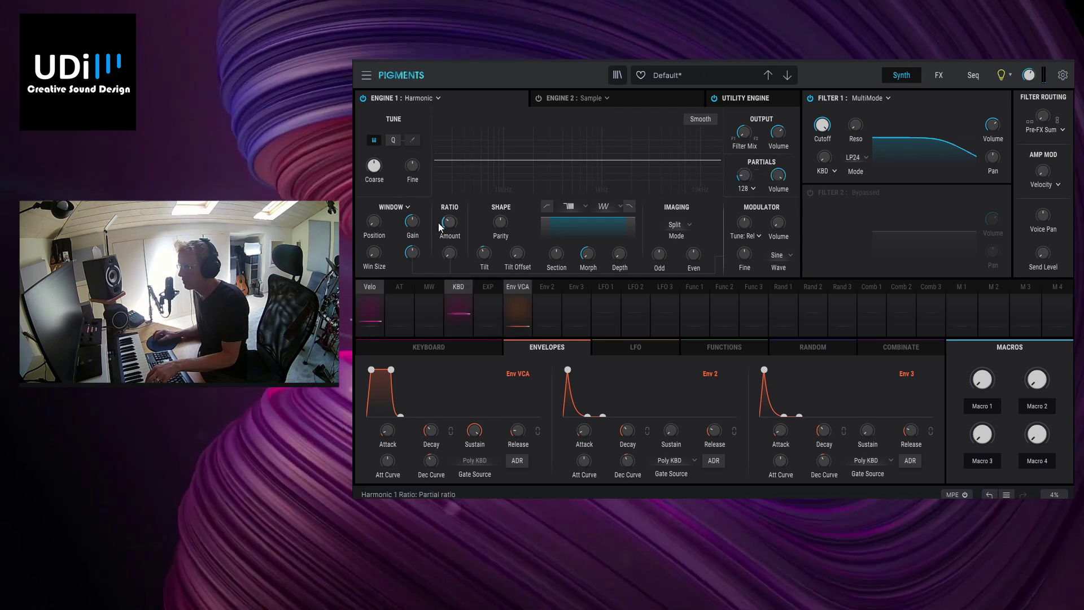
{"action": "left_click_drag", "start_coordinate": [450, 222], "coordinate": [449, 194]}
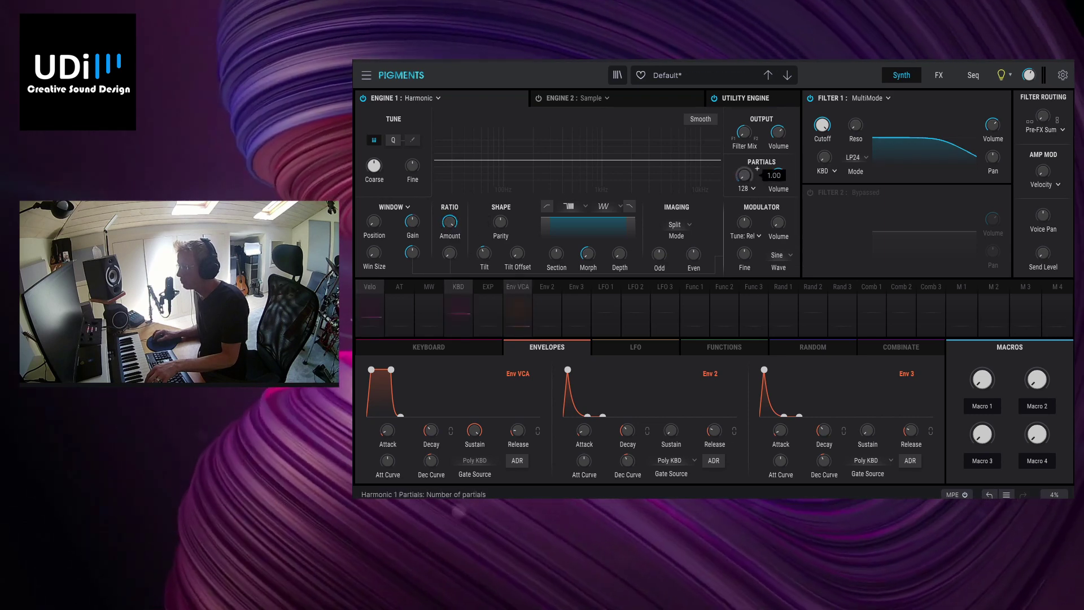
Step: Modulate Engine 1's number of partials with Env 2 at an amount of 0.64, using a longer Env 2 attack
{"action": "left_click", "coordinate": [759, 170]}
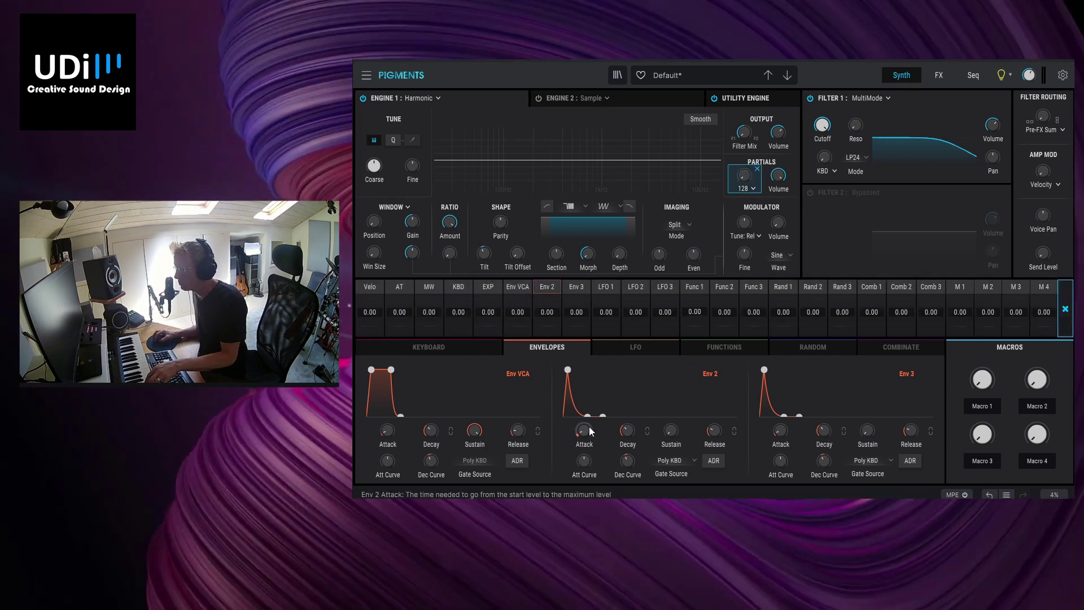
{"action": "left_click_drag", "start_coordinate": [590, 429], "coordinate": [596, 424]}
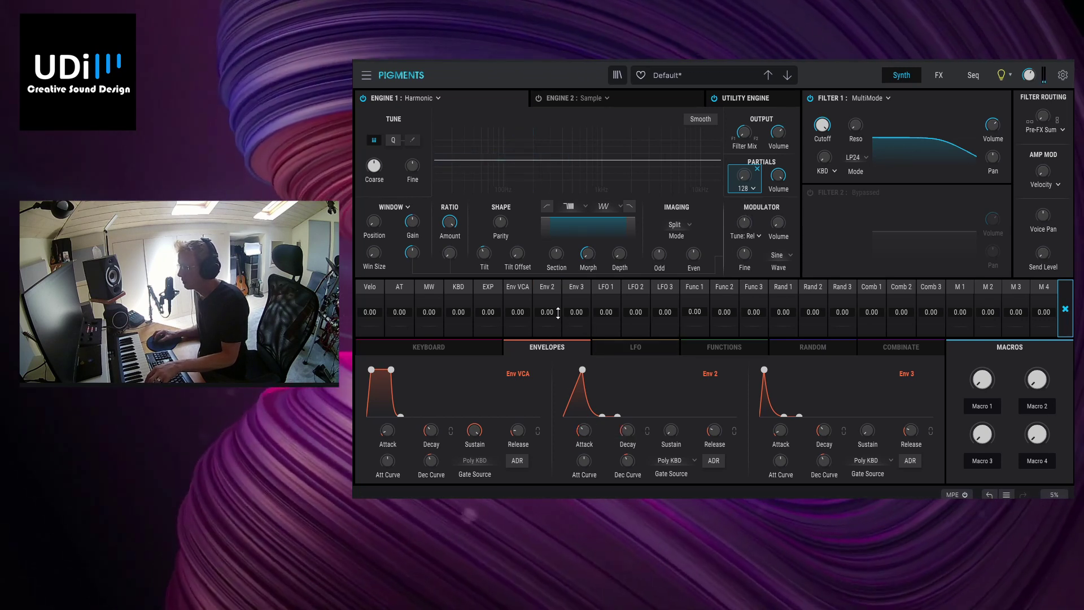
{"action": "left_click_drag", "start_coordinate": [547, 300], "coordinate": [547, 302]}
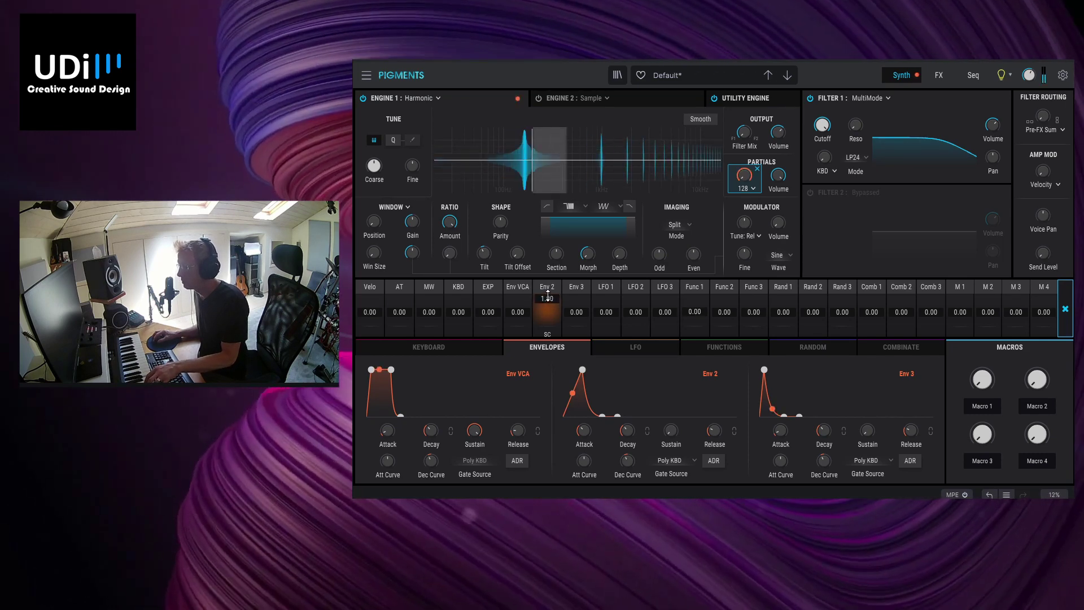
{"action": "left_click_drag", "start_coordinate": [548, 298], "coordinate": [547, 300]}
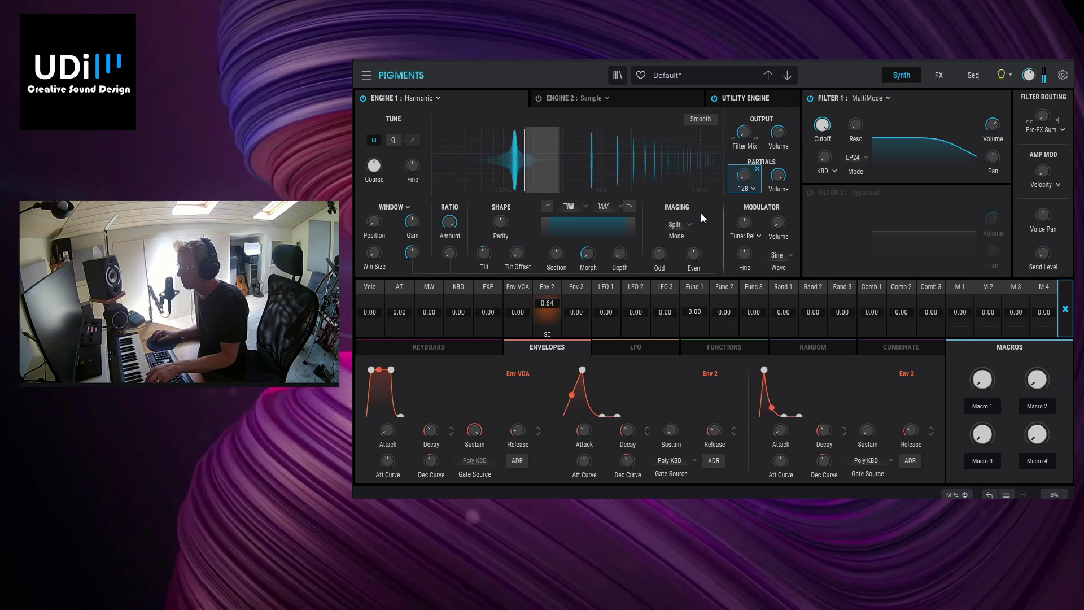
{"action": "left_click_drag", "start_coordinate": [744, 176], "coordinate": [744, 164]}
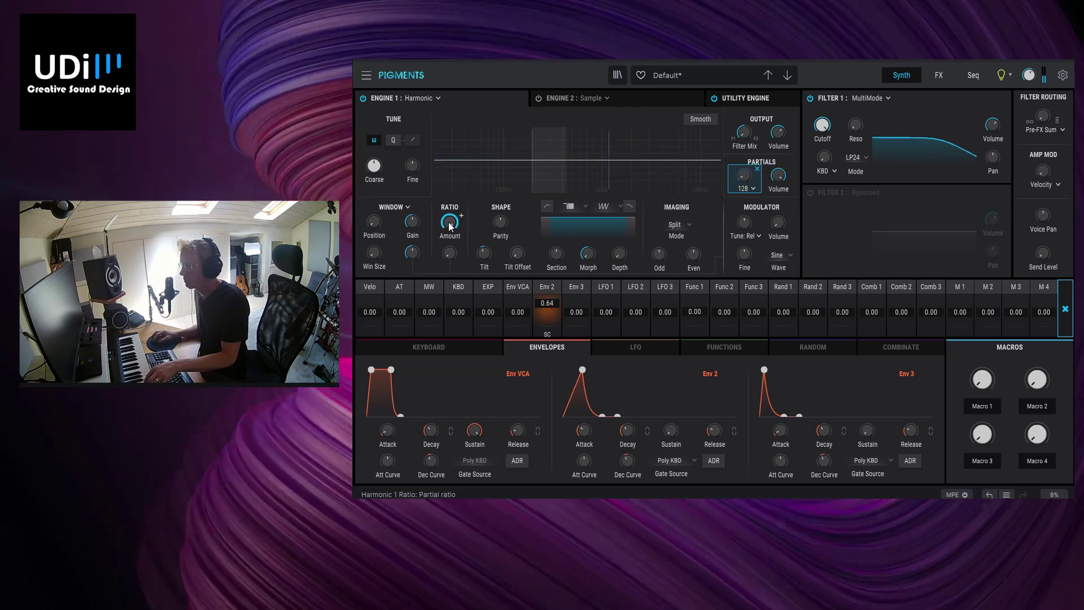
{"action": "mouse_move", "coordinate": [450, 223]}
{"action": "left_mouse_down"}
{"action": "mouse_move", "coordinate": [450, 239]}
{"action": "mouse_move", "coordinate": [441, 223]}
{"action": "left_mouse_up"}
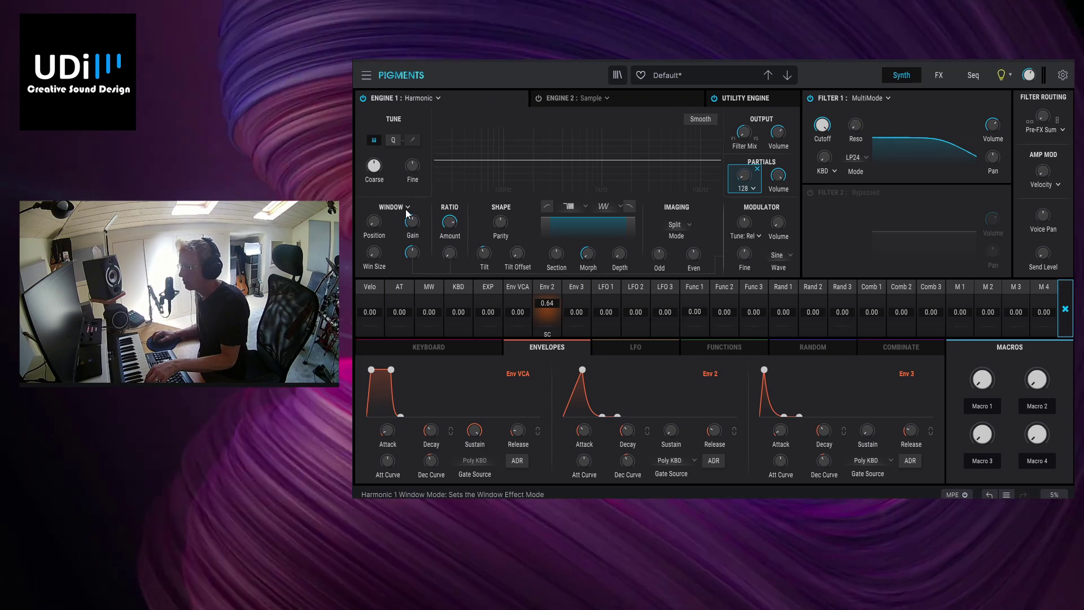
Step: Try the Cluster partial modulation mode on Engine 1, adjusting the number of clusters and raising the density
{"action": "left_click", "coordinate": [406, 208]}
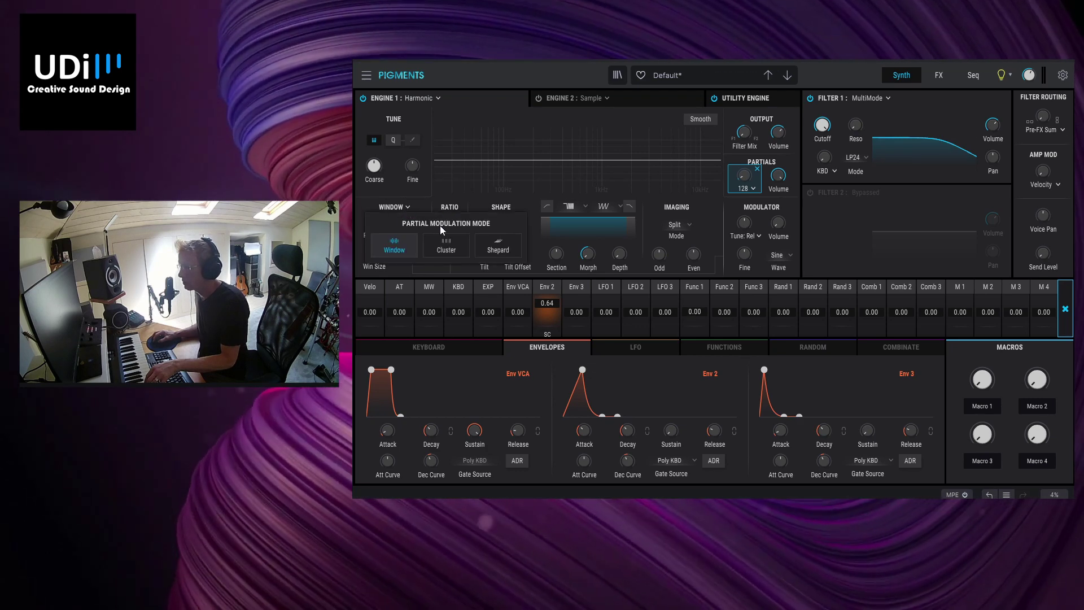
{"action": "left_click", "coordinate": [445, 246]}
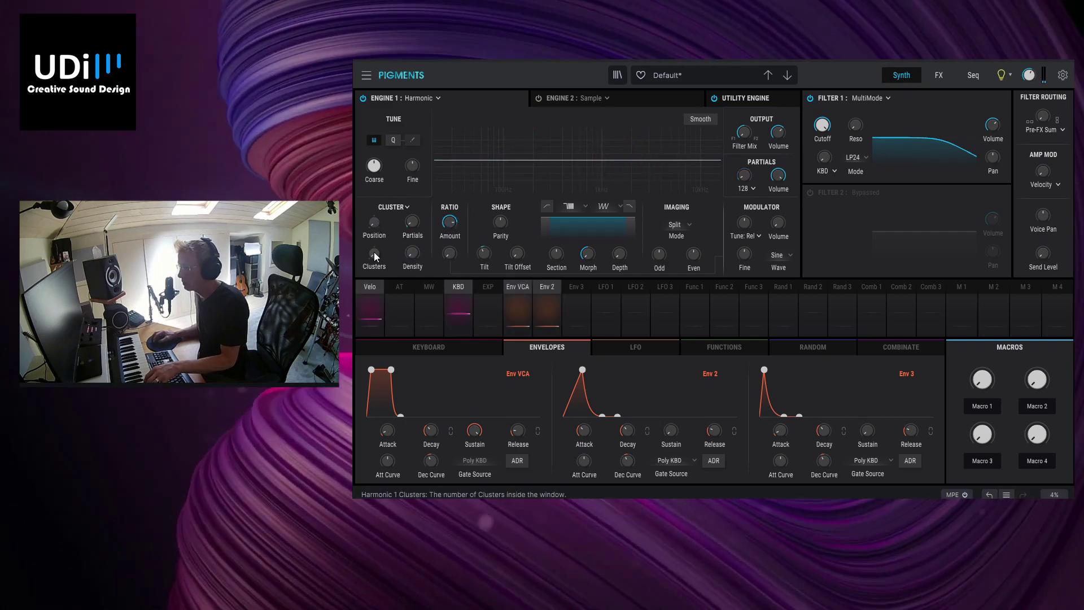
{"action": "left_click_drag", "start_coordinate": [374, 253], "coordinate": [374, 210]}
{"action": "left_click_drag", "start_coordinate": [411, 252], "coordinate": [412, 226]}
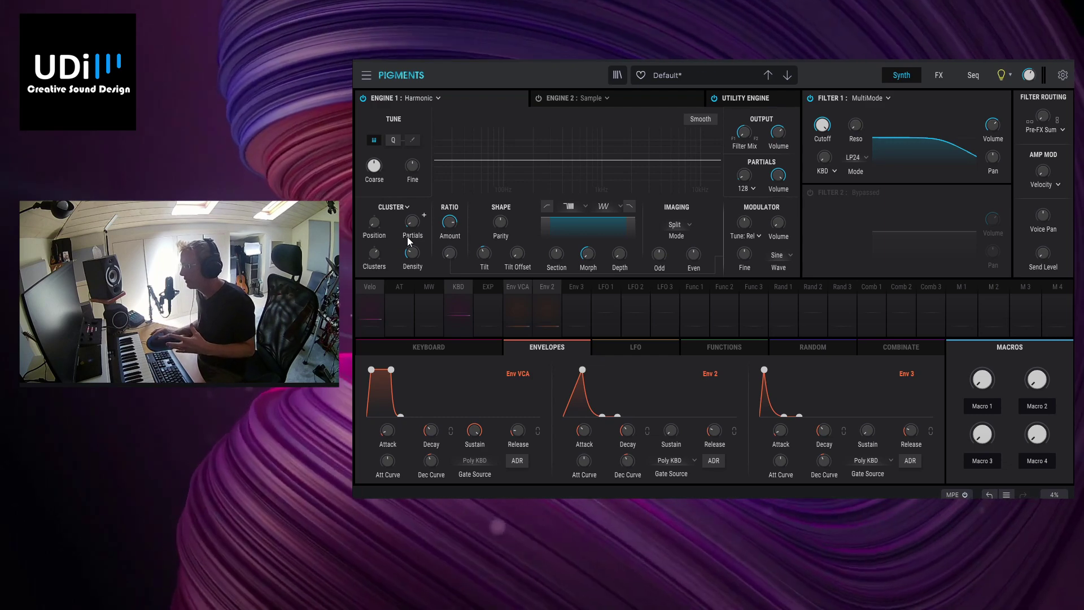
Step: Limit Engine 1 to 32 partials and lower the cluster density to minimum
{"action": "left_click", "coordinate": [752, 188]}
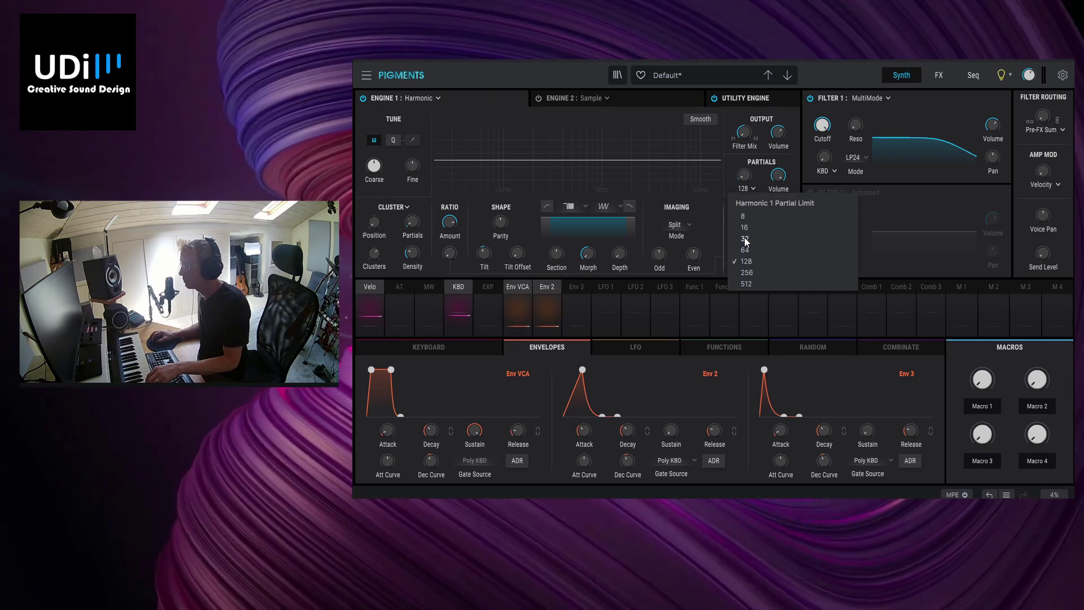
{"action": "left_click", "coordinate": [744, 238]}
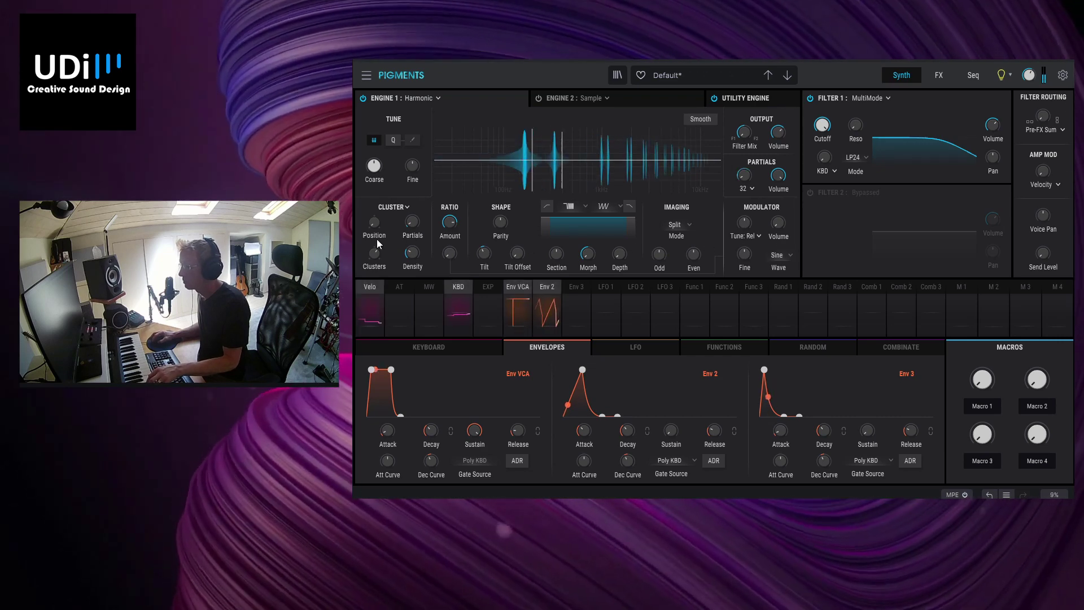
{"action": "mouse_move", "coordinate": [376, 257]}
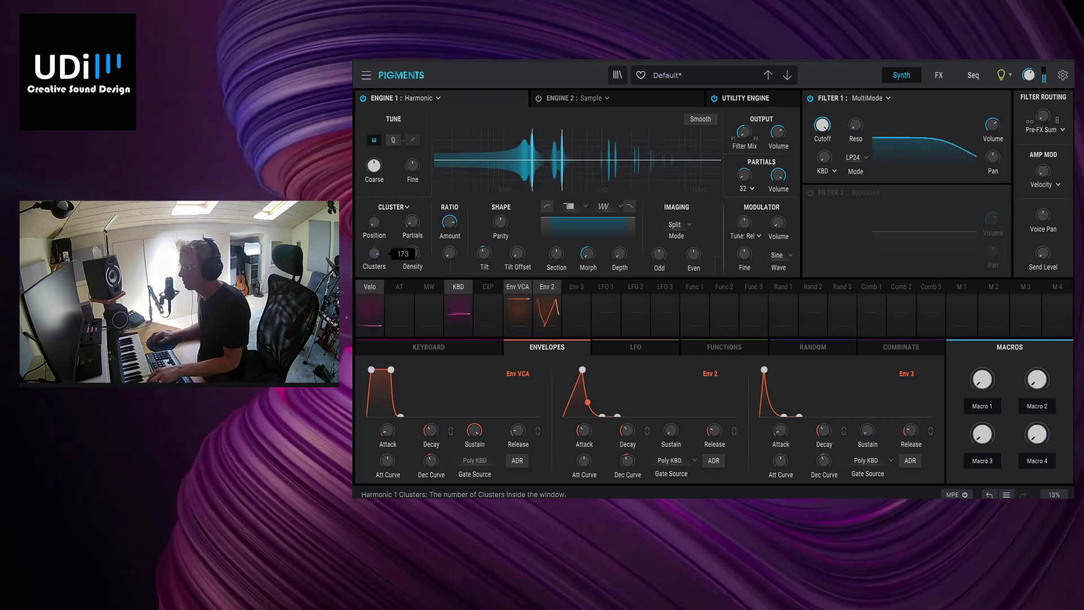
{"action": "mouse_move", "coordinate": [413, 253]}
{"action": "left_mouse_down"}
{"action": "mouse_move", "coordinate": [412, 237]}
{"action": "mouse_move", "coordinate": [412, 265]}
{"action": "left_mouse_up"}
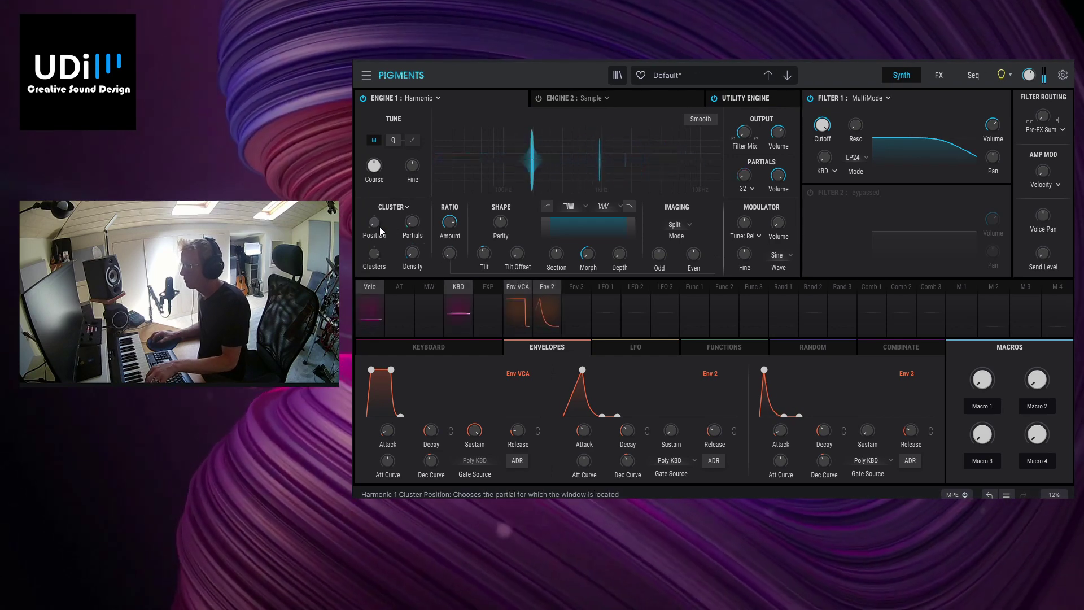
Step: Switch Engine 1's partial modulation mode to Shepard and adjust its window size slightly
{"action": "left_click", "coordinate": [402, 206]}
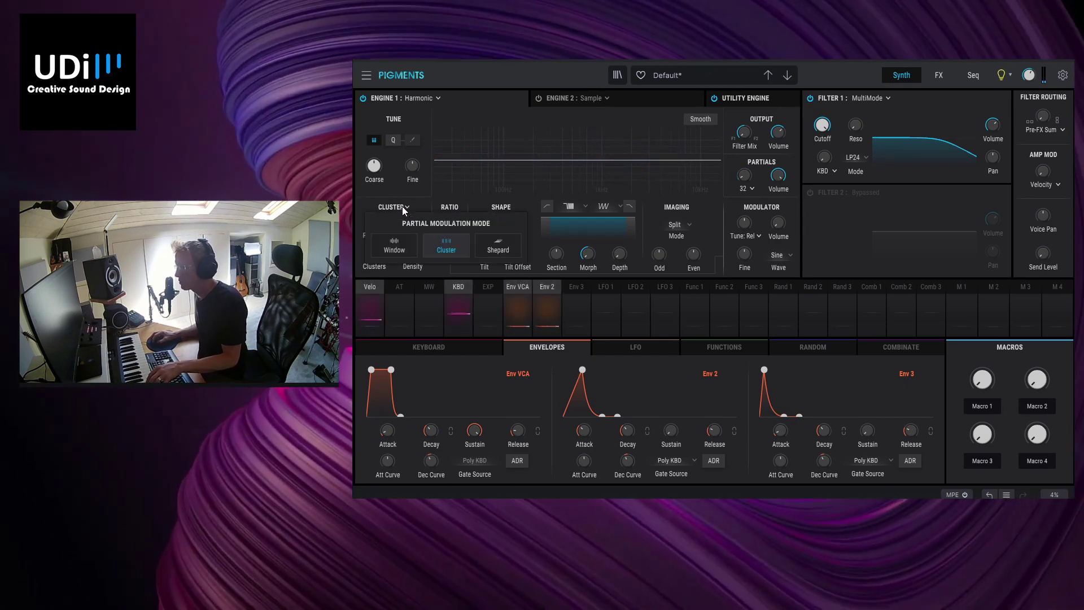
{"action": "left_click", "coordinate": [500, 252]}
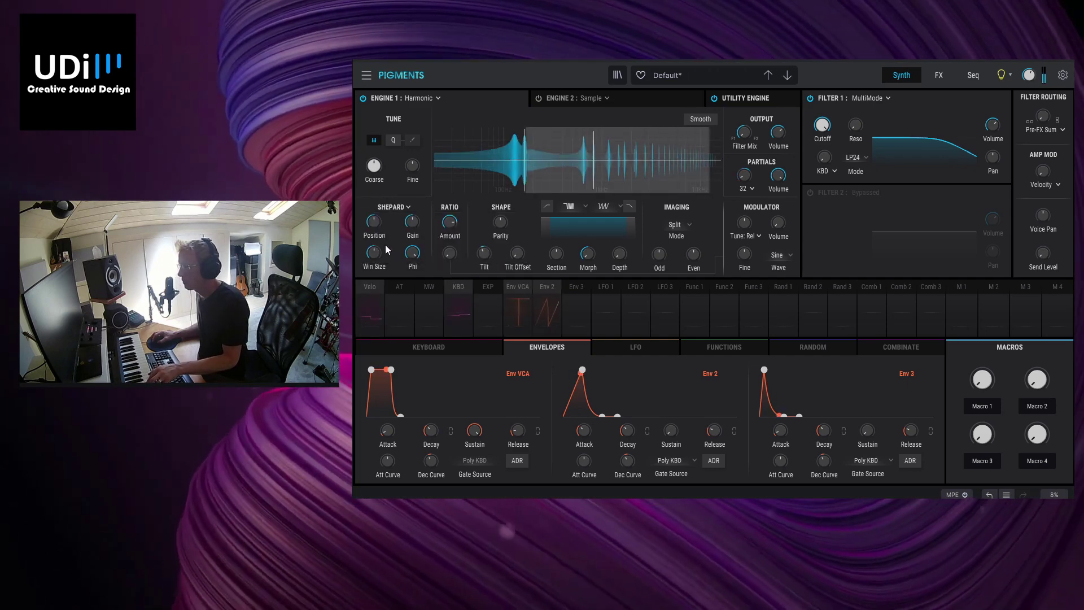
{"action": "left_click_drag", "start_coordinate": [379, 253], "coordinate": [379, 247]}
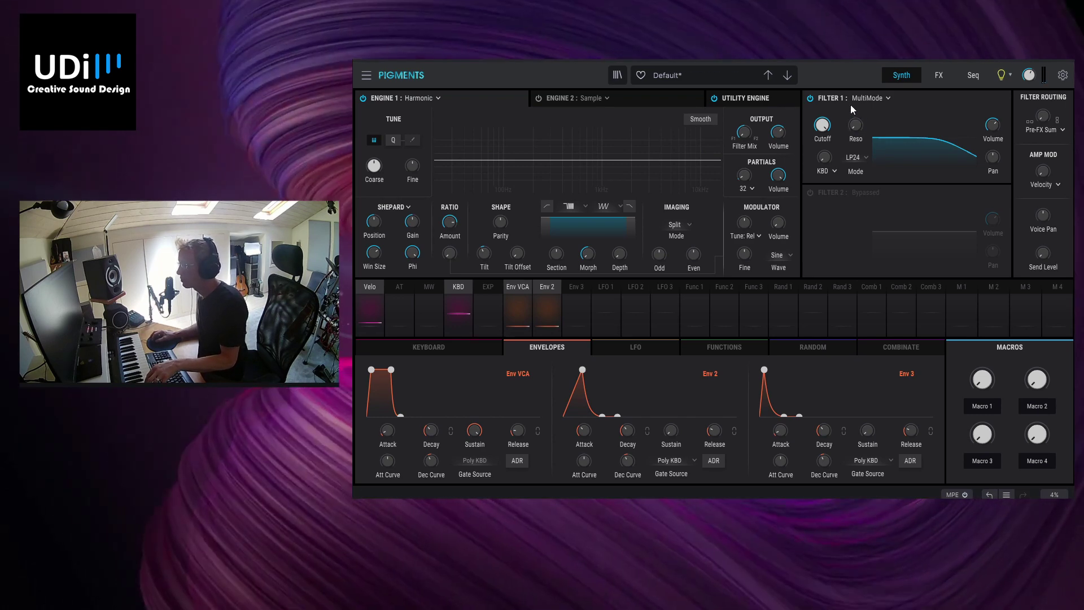
Step: Change Filter 1 to the Jup-8 type and lower its cutoff frequency
{"action": "left_click", "coordinate": [875, 98]}
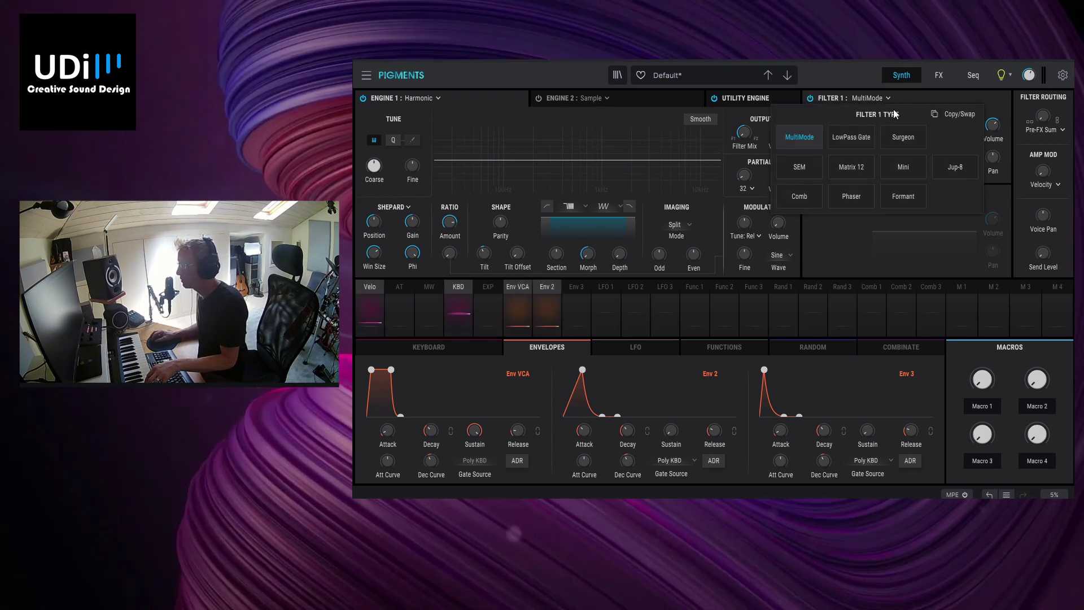
{"action": "left_click", "coordinate": [955, 168]}
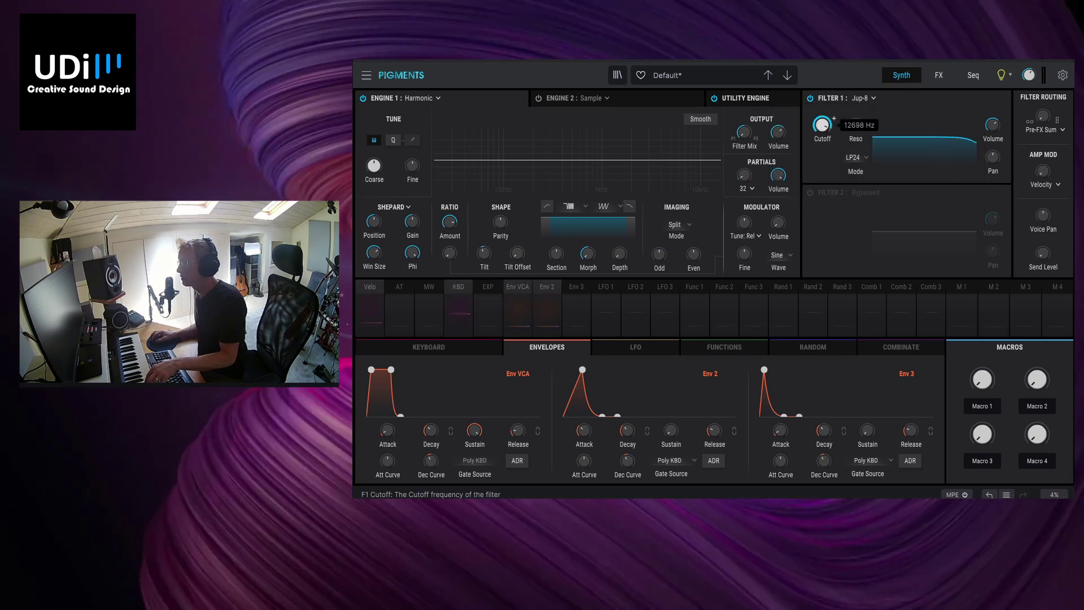
{"action": "left_click_drag", "start_coordinate": [822, 124], "coordinate": [822, 144]}
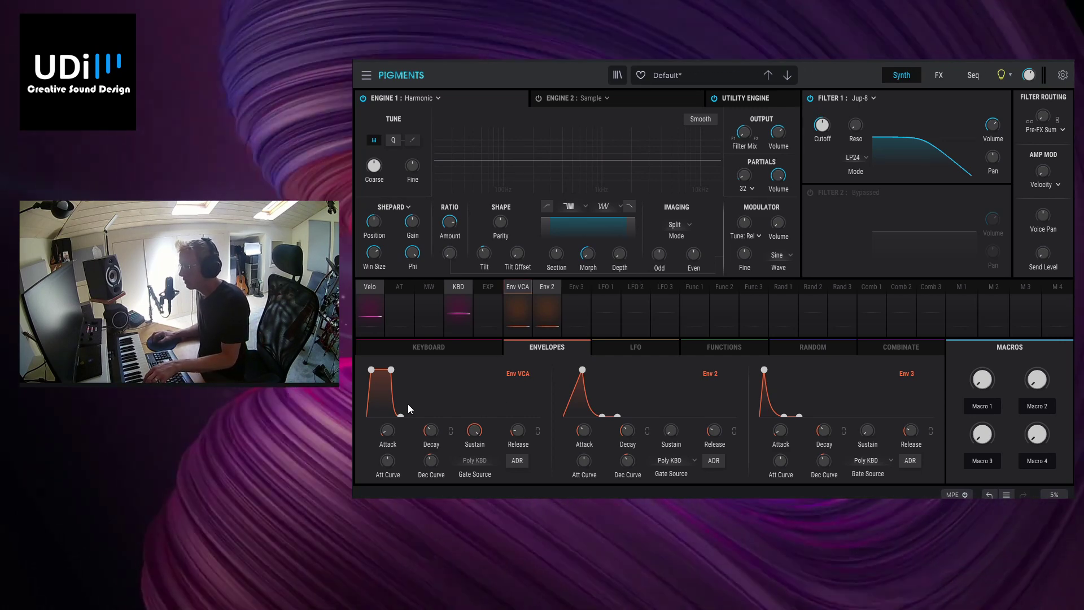
Step: Lengthen the attack and release of Env VCA
{"action": "left_click_drag", "start_coordinate": [401, 416], "coordinate": [416, 416]}
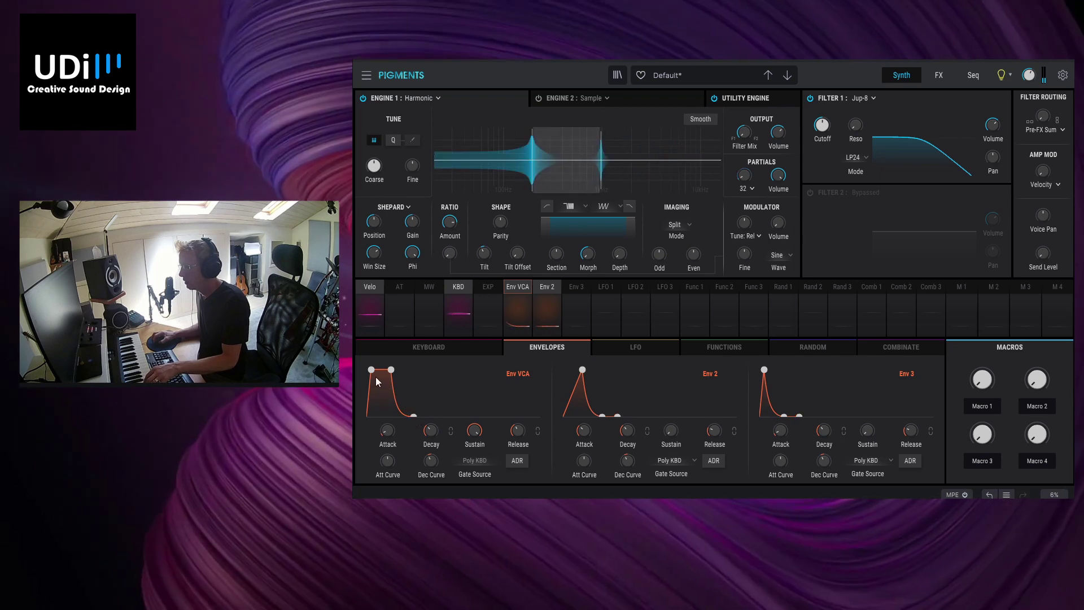
{"action": "left_click_drag", "start_coordinate": [375, 374], "coordinate": [387, 377]}
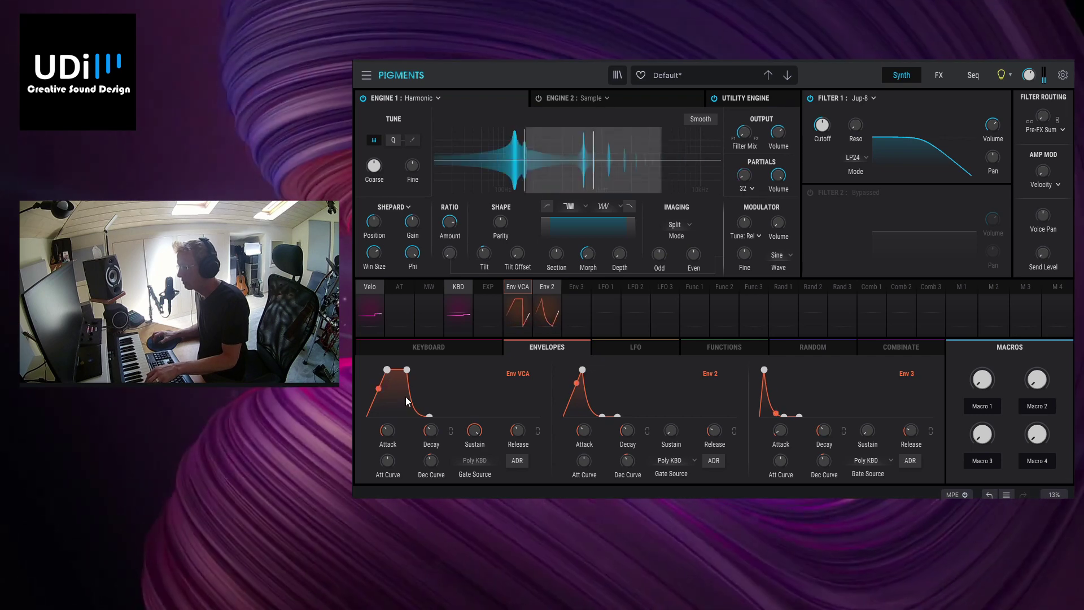
{"action": "left_click_drag", "start_coordinate": [429, 415], "coordinate": [433, 416]}
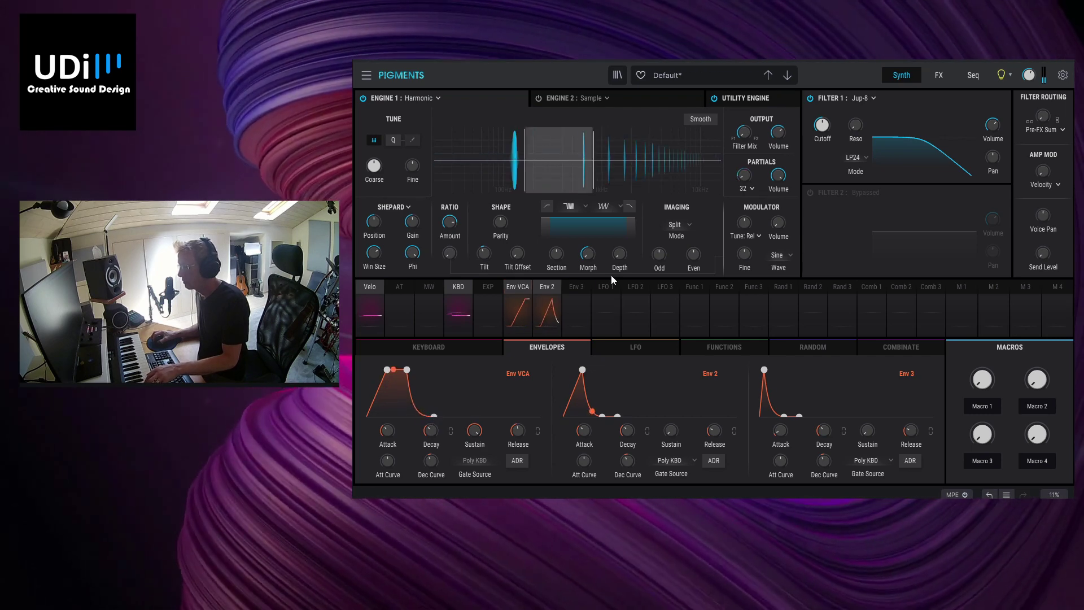
Step: Open Filter 1's cutoff slightly and set Engine 1's partial limit to 128
{"action": "scroll", "coordinate": [820, 134], "scroll_direction": "up", "scroll_amount": 8}
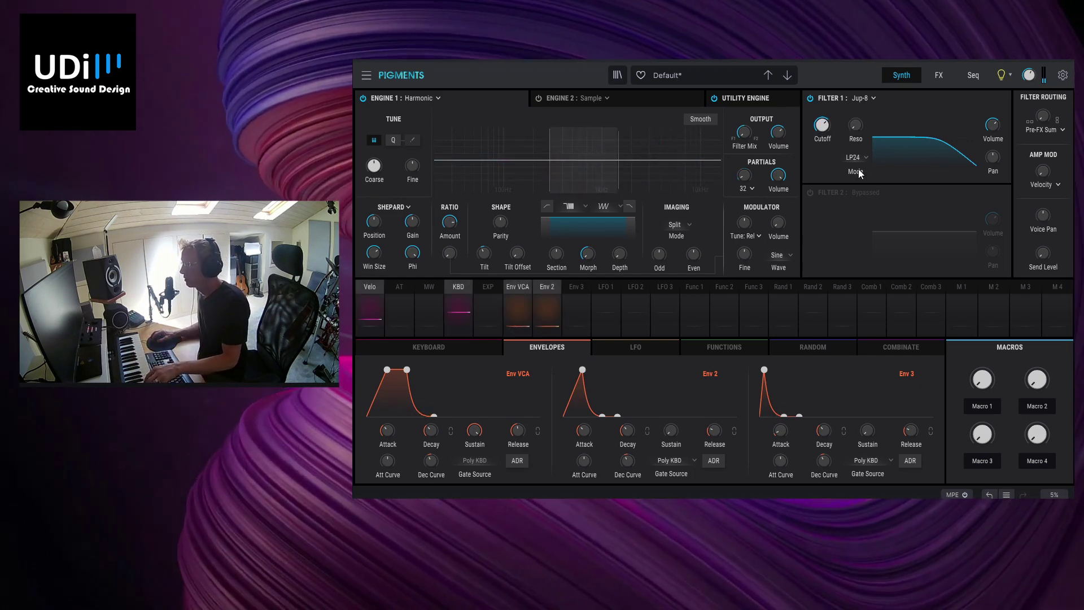
{"action": "left_click", "coordinate": [752, 189]}
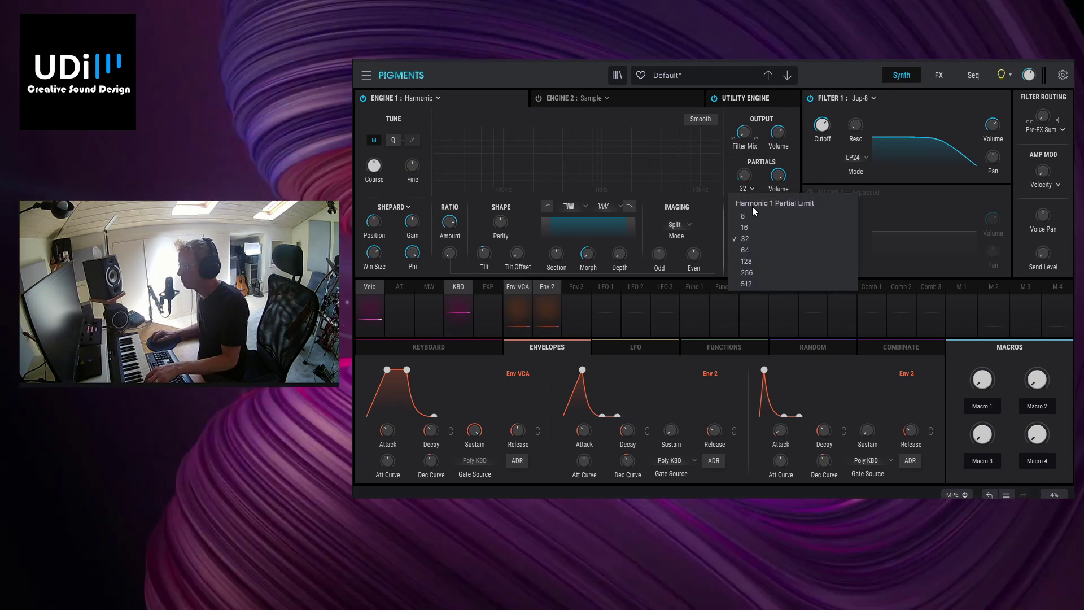
{"action": "left_click", "coordinate": [753, 260]}
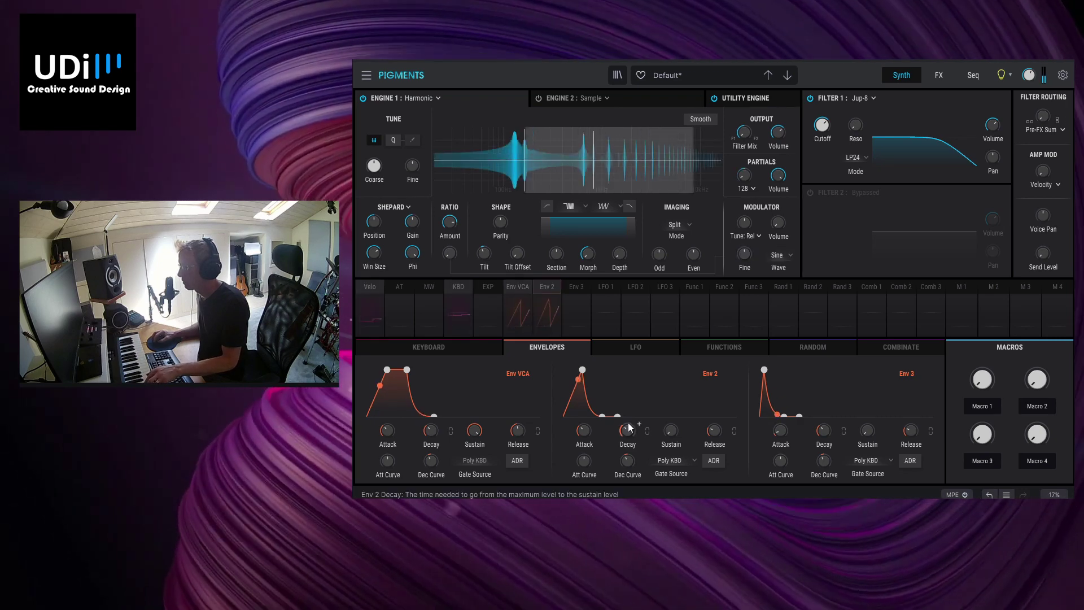
Step: Raise Env 2's sustain level and lengthen its release, with Filter 1's cutoff at 1470 Hz
{"action": "left_click_drag", "start_coordinate": [619, 416], "coordinate": [627, 419]}
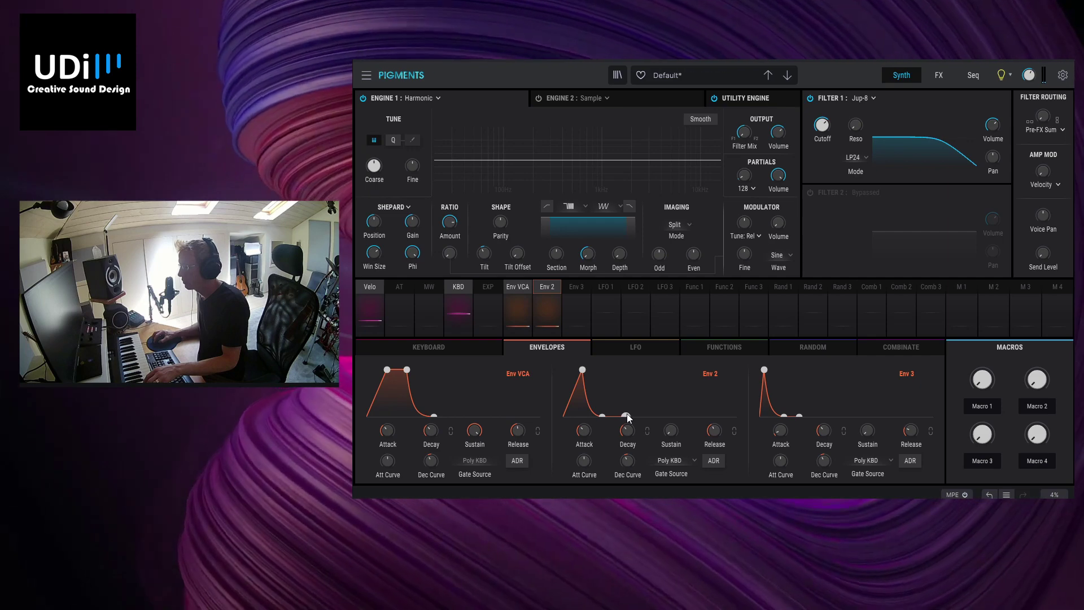
{"action": "left_click_drag", "start_coordinate": [605, 414], "coordinate": [606, 401]}
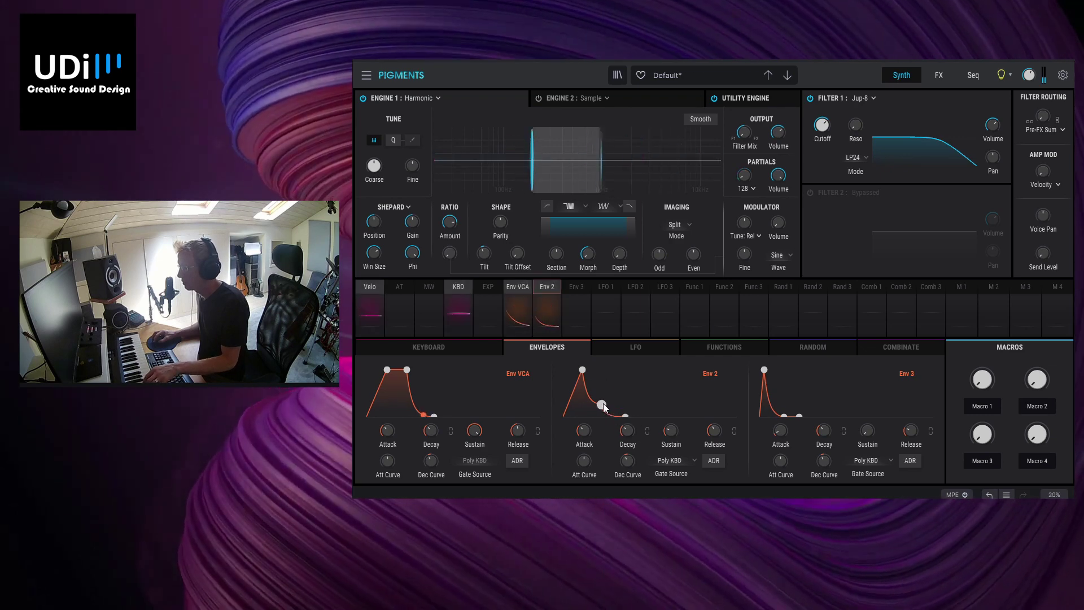
{"action": "left_click_drag", "start_coordinate": [604, 405], "coordinate": [643, 413]}
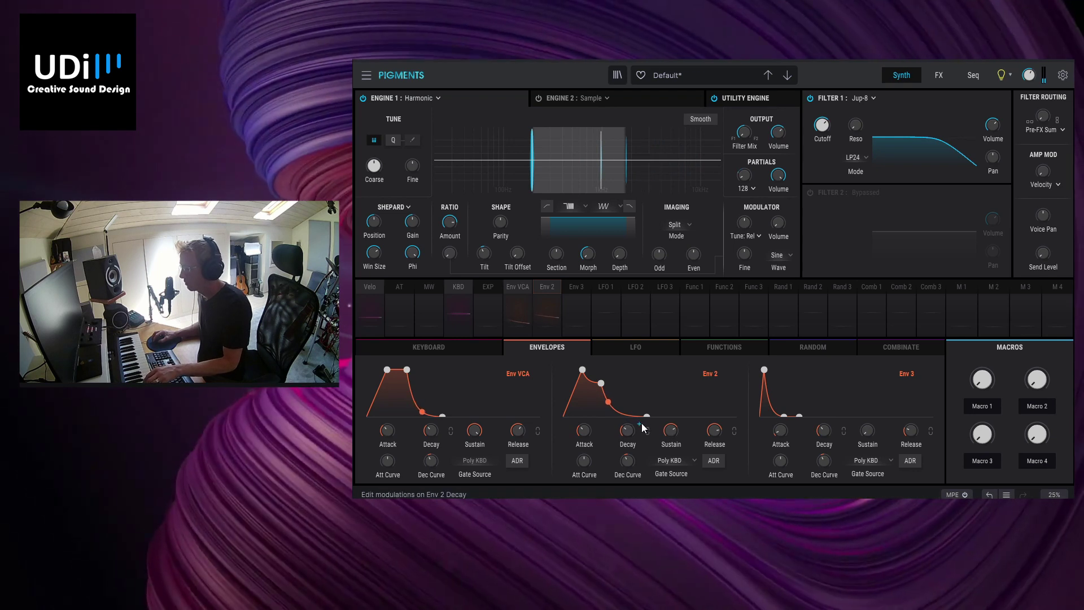
{"action": "left_click_drag", "start_coordinate": [638, 414], "coordinate": [632, 412]}
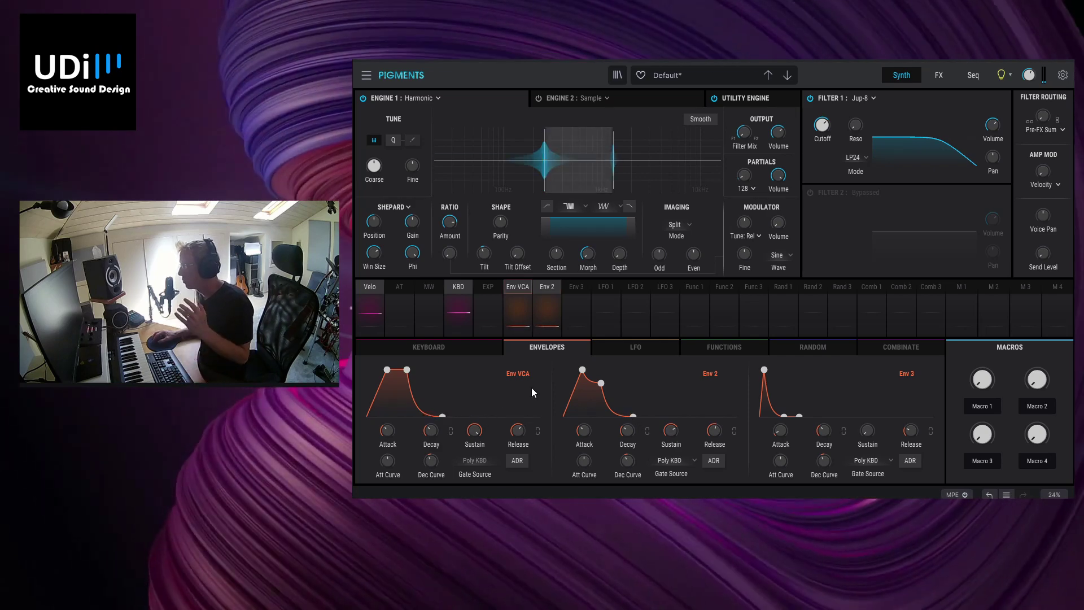
{"action": "left_click_drag", "start_coordinate": [823, 125], "coordinate": [823, 127]}
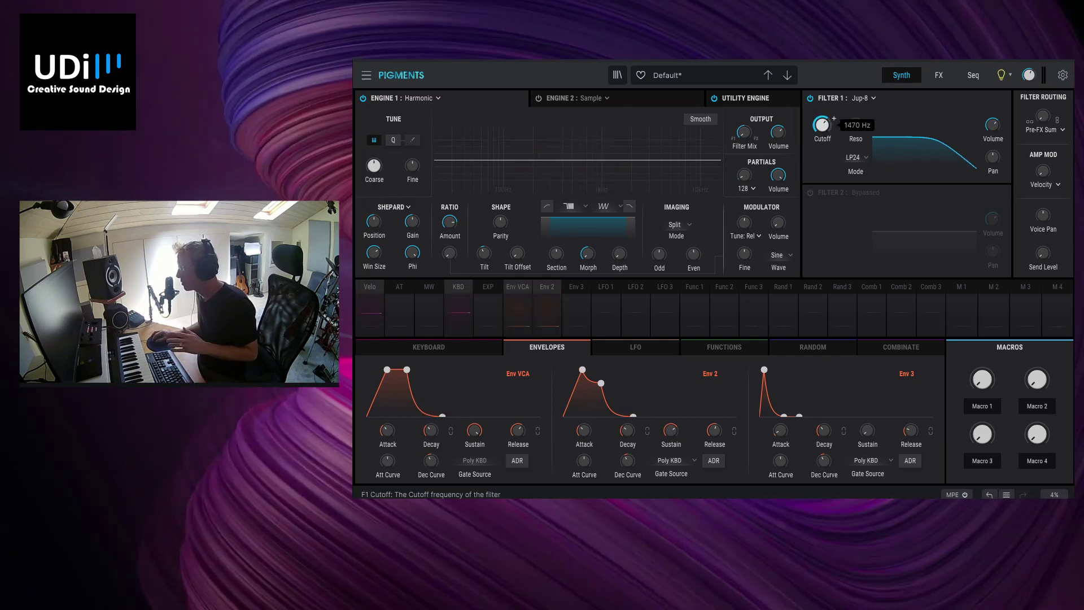
Step: Lengthen the decay of the AUX reverb and raise the AUX send level to about -21.4 dB
{"action": "left_click", "coordinate": [941, 78]}
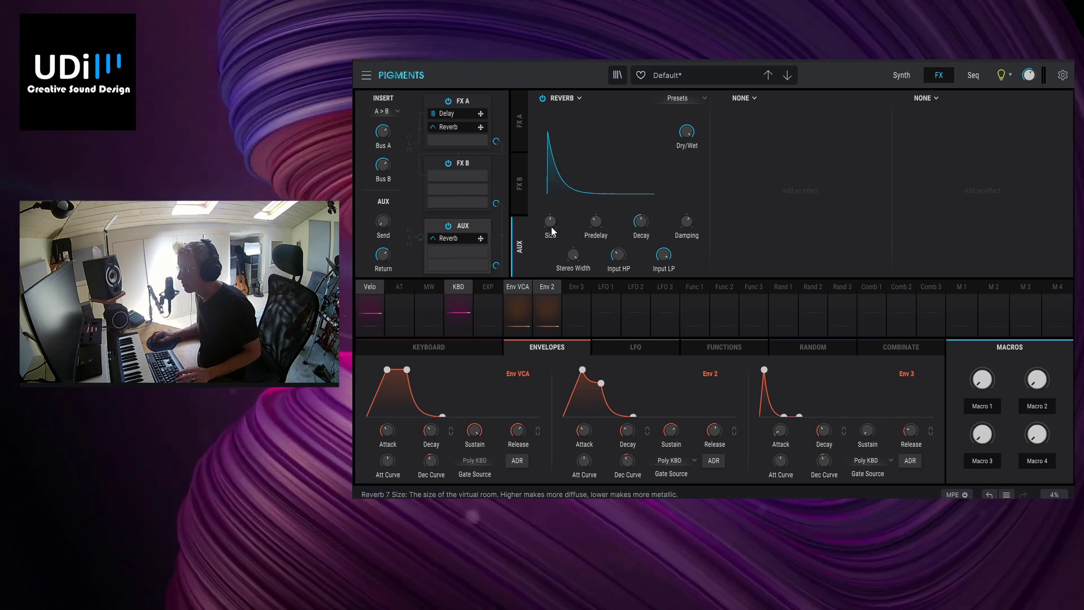
{"action": "left_click_drag", "start_coordinate": [550, 221], "coordinate": [550, 205]}
{"action": "left_click_drag", "start_coordinate": [642, 222], "coordinate": [641, 220]}
{"action": "mouse_move", "coordinate": [383, 222]}
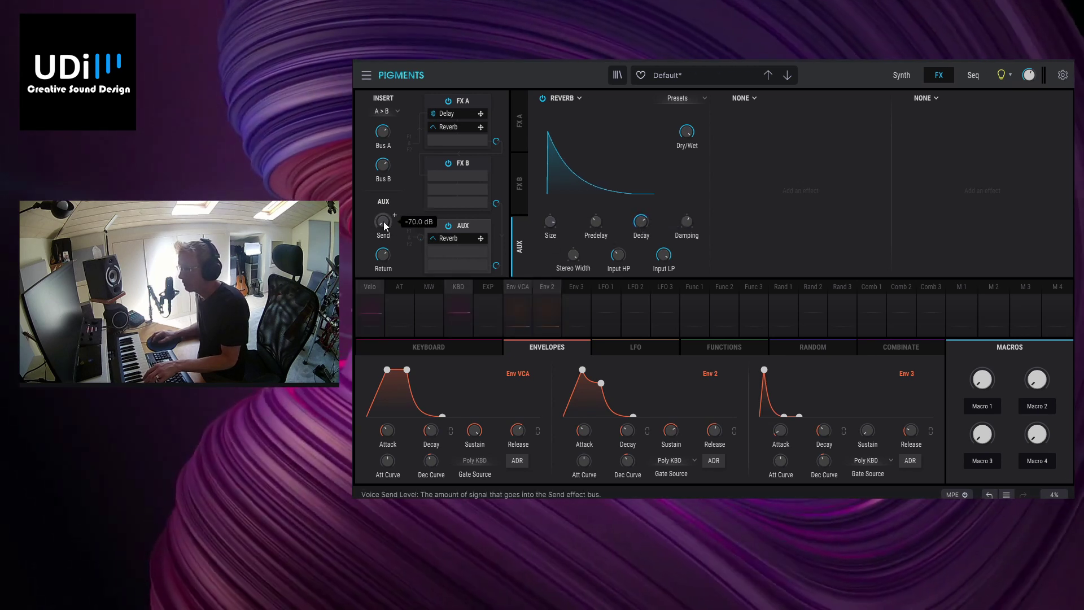
{"action": "left_click_drag", "start_coordinate": [384, 221], "coordinate": [383, 219]}
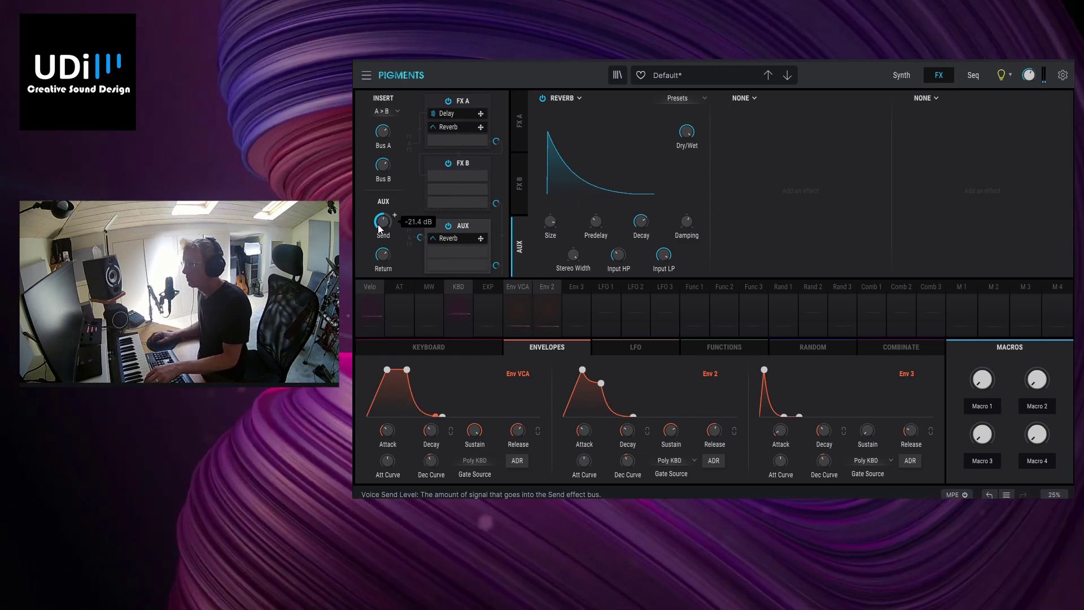
Step: Replace the delay in FX A with a PS Delay and adjust its time division, feedback and dry/wet mix
{"action": "left_click", "coordinate": [519, 136]}
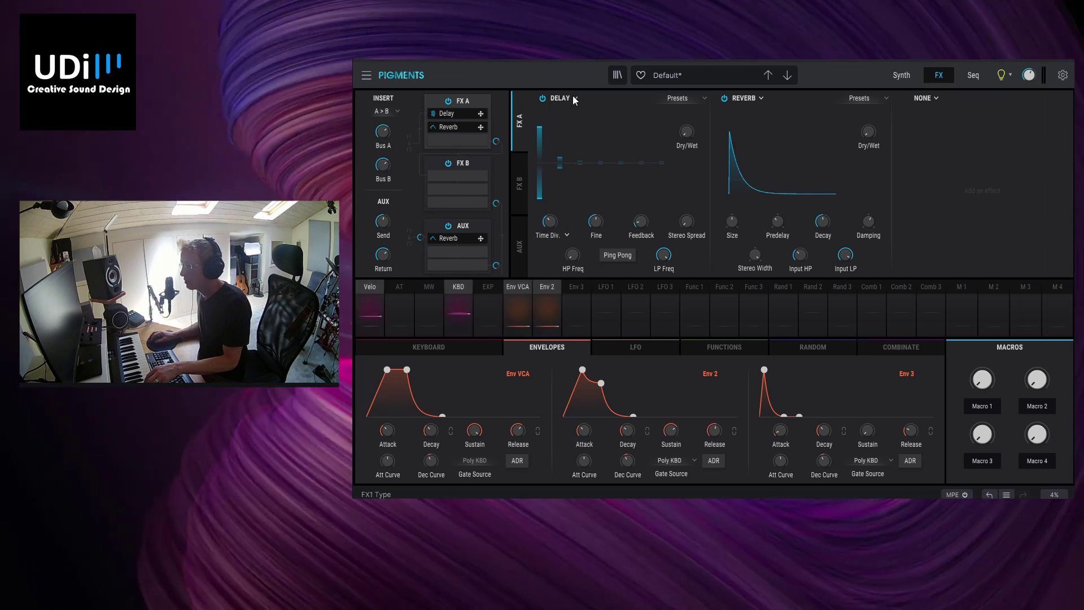
{"action": "left_click", "coordinate": [574, 98]}
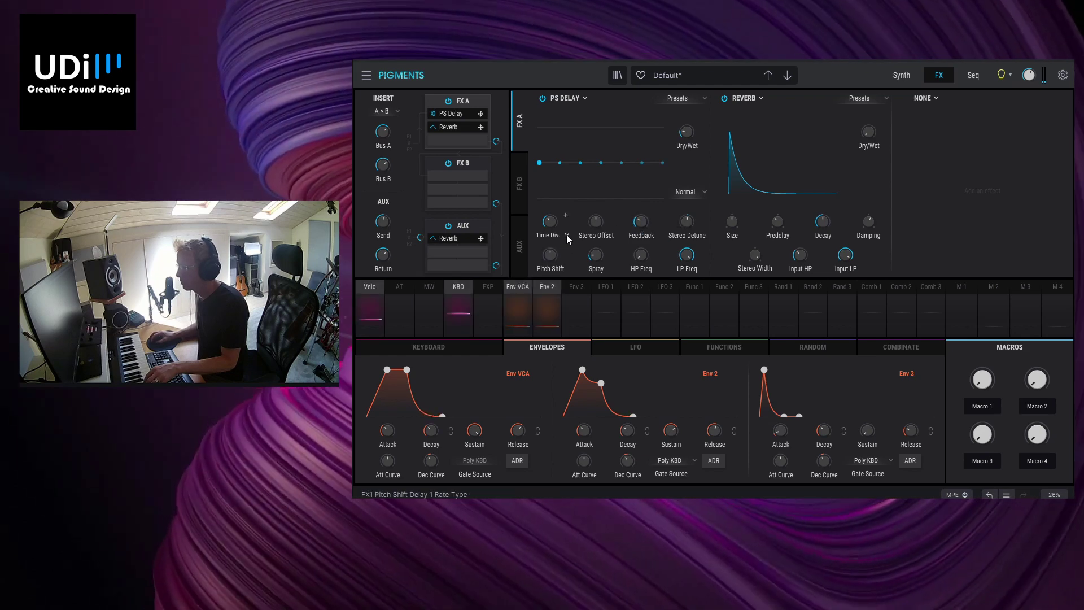
{"action": "left_click", "coordinate": [567, 235]}
{"action": "left_click", "coordinate": [566, 235]}
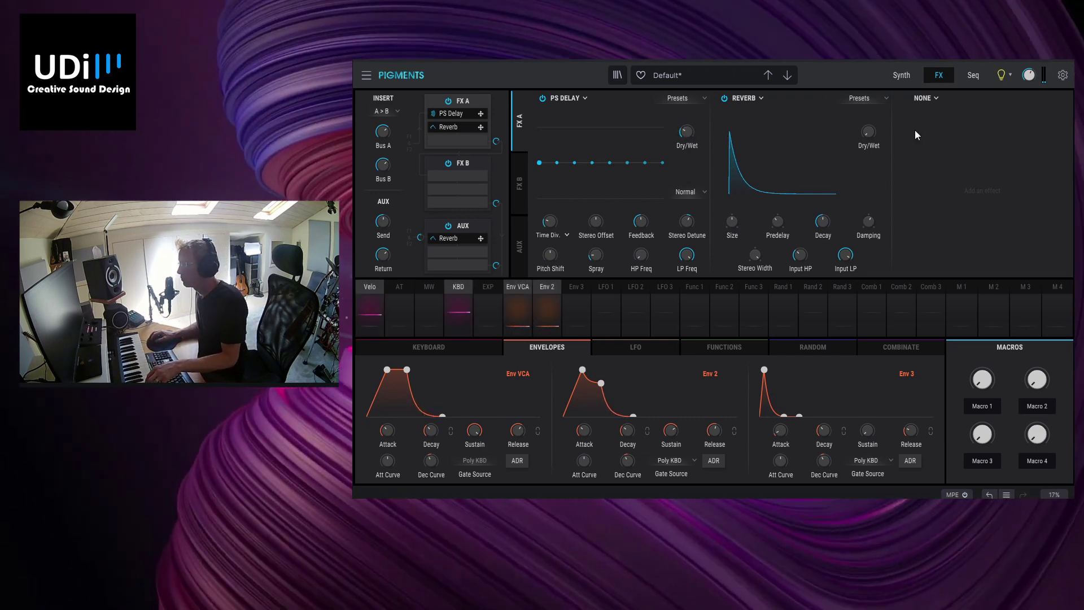
Step: Lower Filter 1's cutoff to about 647 Hz and modulate it from LFO 1 with an amount of 0.12
{"action": "left_click", "coordinate": [904, 77]}
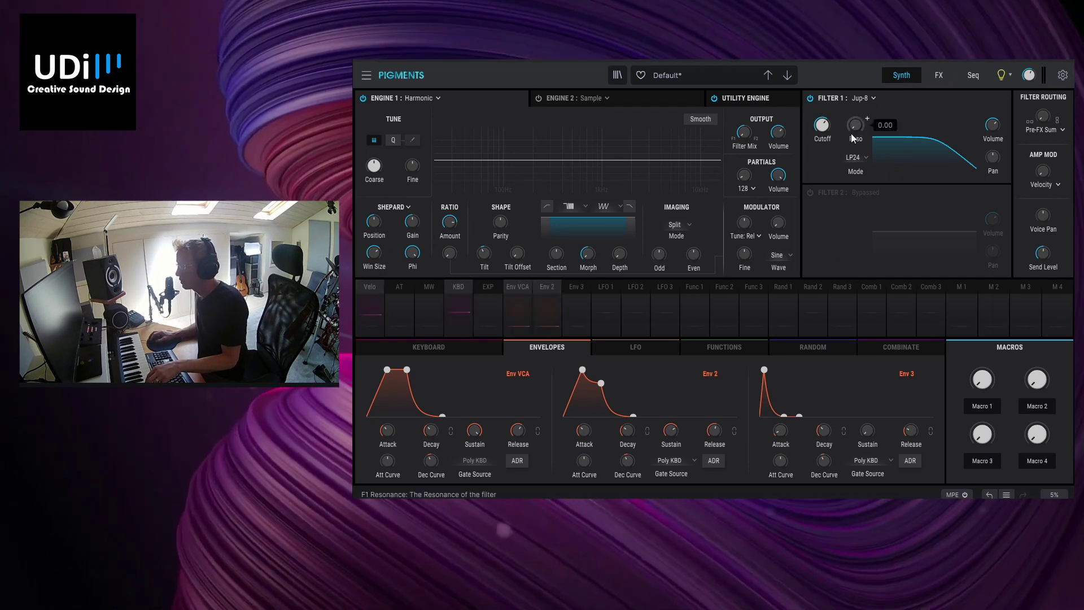
{"action": "mouse_move", "coordinate": [823, 125]}
{"action": "left_mouse_down"}
{"action": "mouse_move", "coordinate": [822, 143]}
{"action": "mouse_move", "coordinate": [822, 128]}
{"action": "left_mouse_up"}
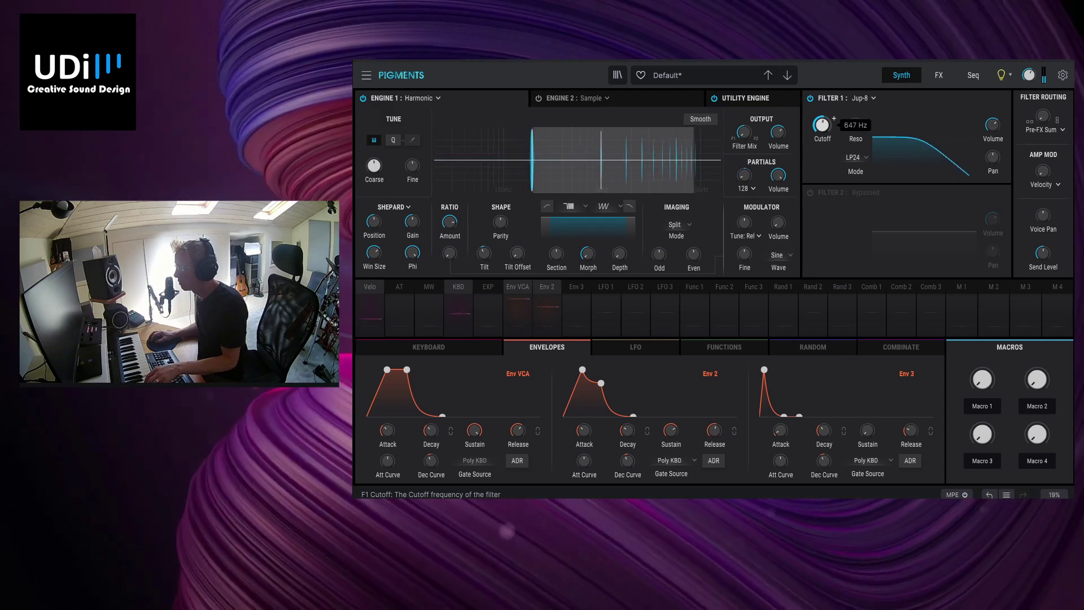
{"action": "scroll", "coordinate": [823, 127], "scroll_direction": "down", "scroll_amount": 4}
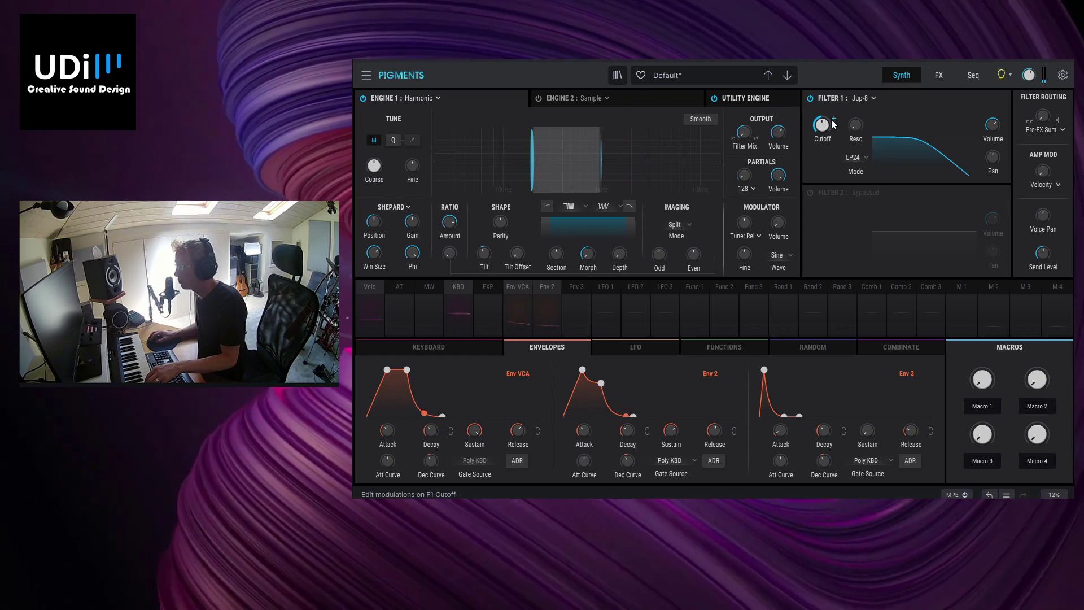
{"action": "left_click", "coordinate": [834, 121]}
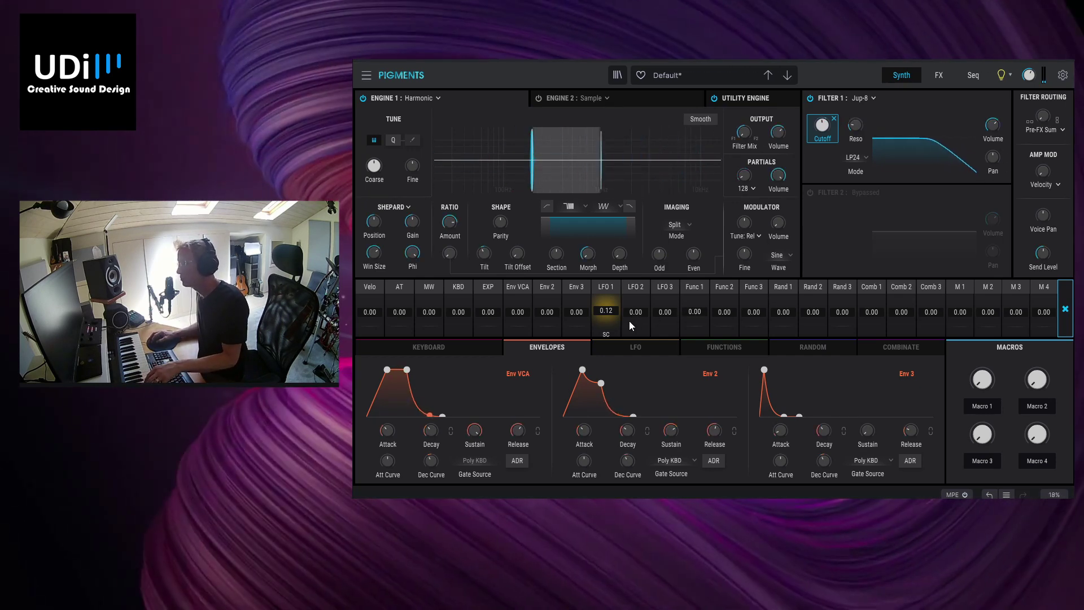
Step: Switch LFO 1's rate type to Sync Binary, slow the rate to 1/2 and morph the waveform towards a triangle
{"action": "left_click", "coordinate": [623, 348]}
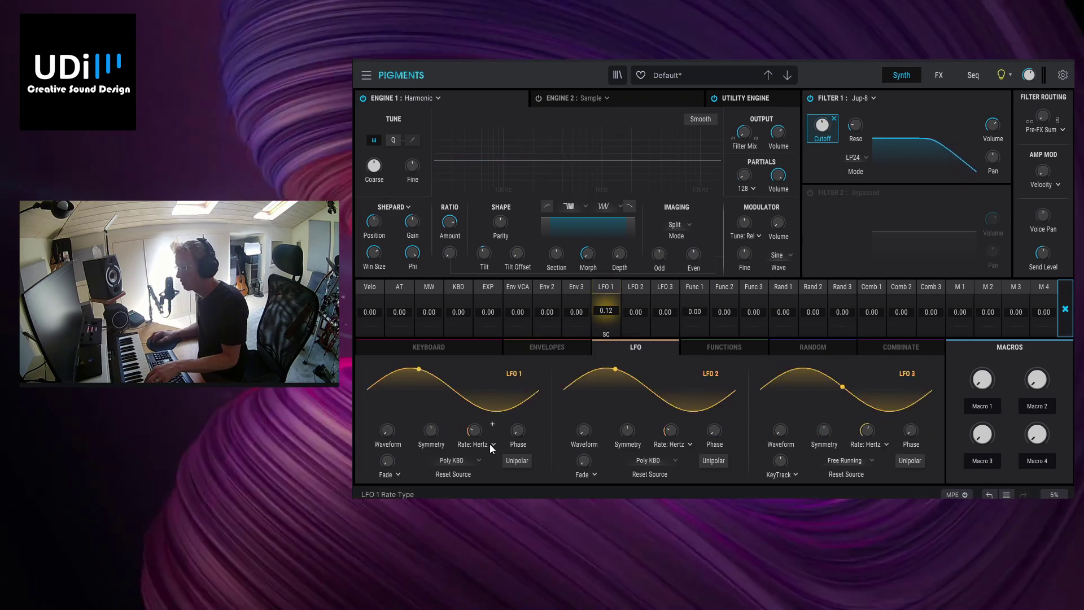
{"action": "left_click", "coordinate": [490, 446]}
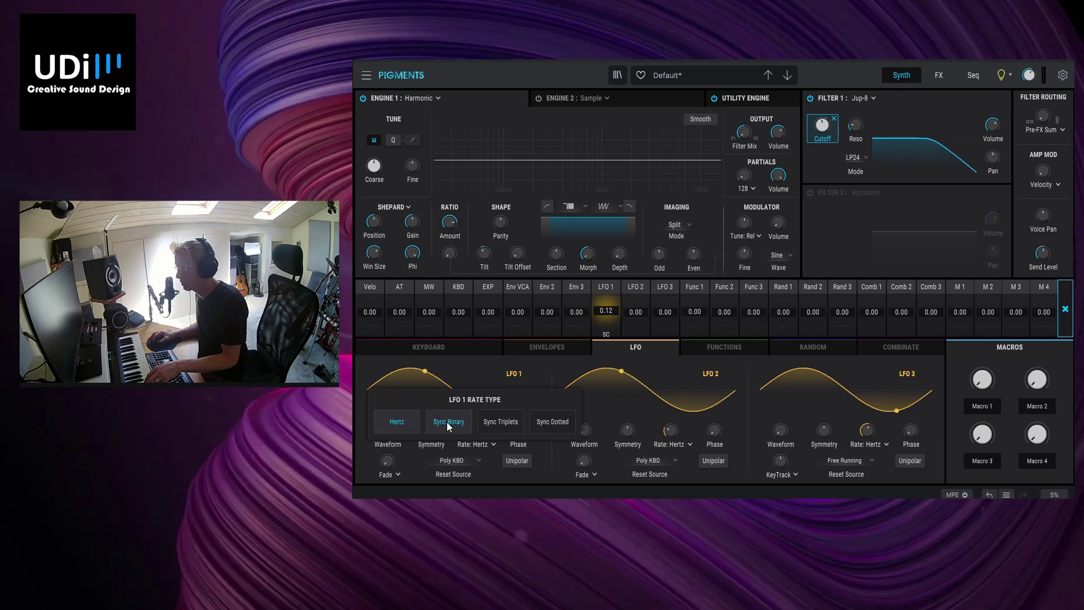
{"action": "left_click", "coordinate": [451, 422]}
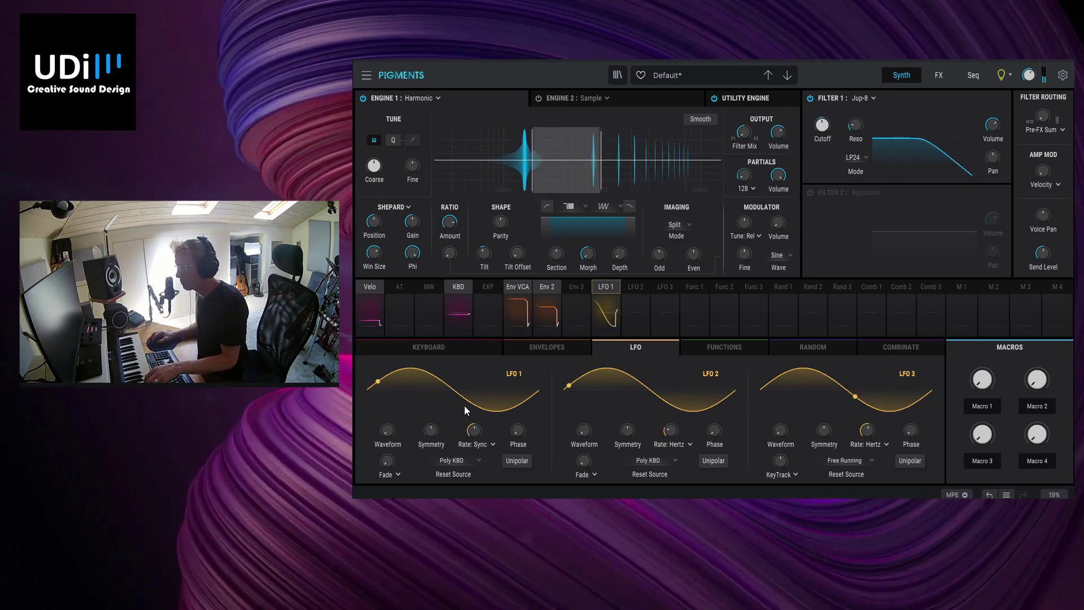
{"action": "left_click_drag", "start_coordinate": [475, 432], "coordinate": [476, 443]}
{"action": "scroll", "coordinate": [492, 424], "scroll_direction": "up", "scroll_amount": 3}
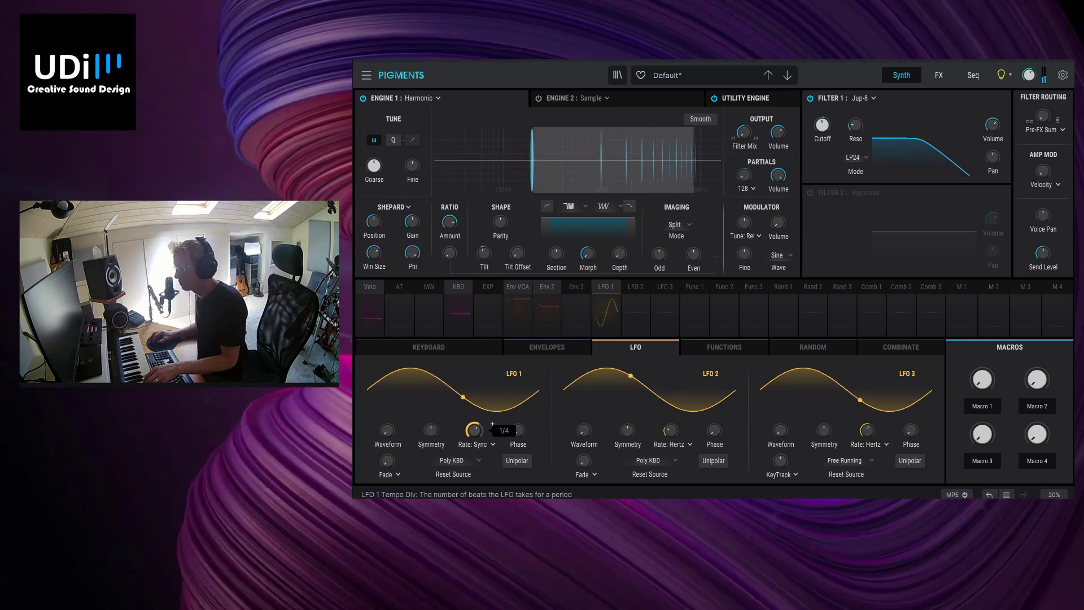
{"action": "scroll", "coordinate": [492, 423], "scroll_direction": "down", "scroll_amount": 1}
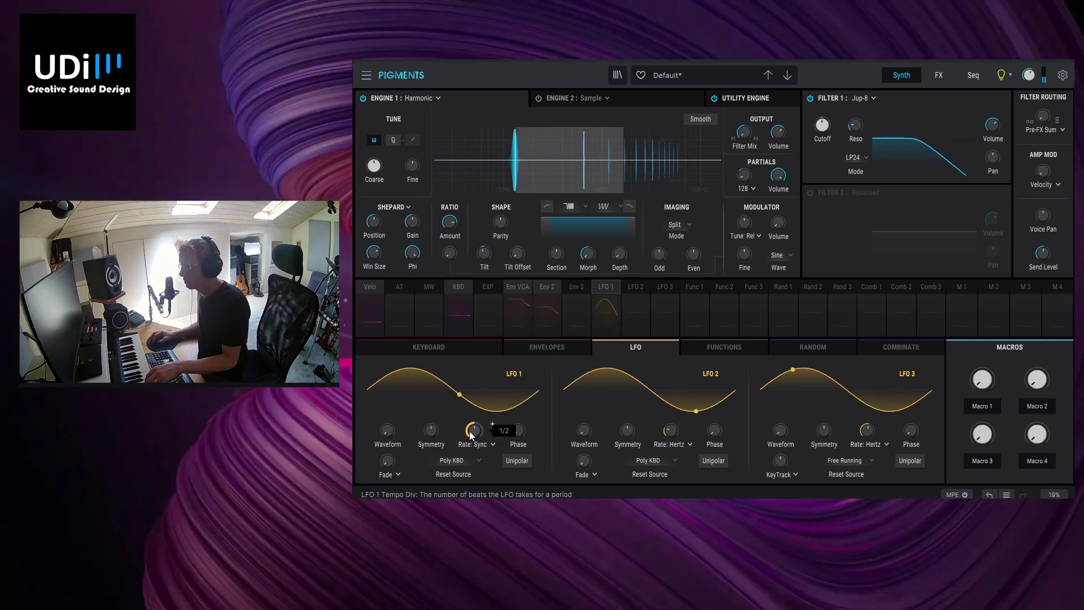
{"action": "scroll", "coordinate": [387, 431], "scroll_direction": "up", "scroll_amount": 3}
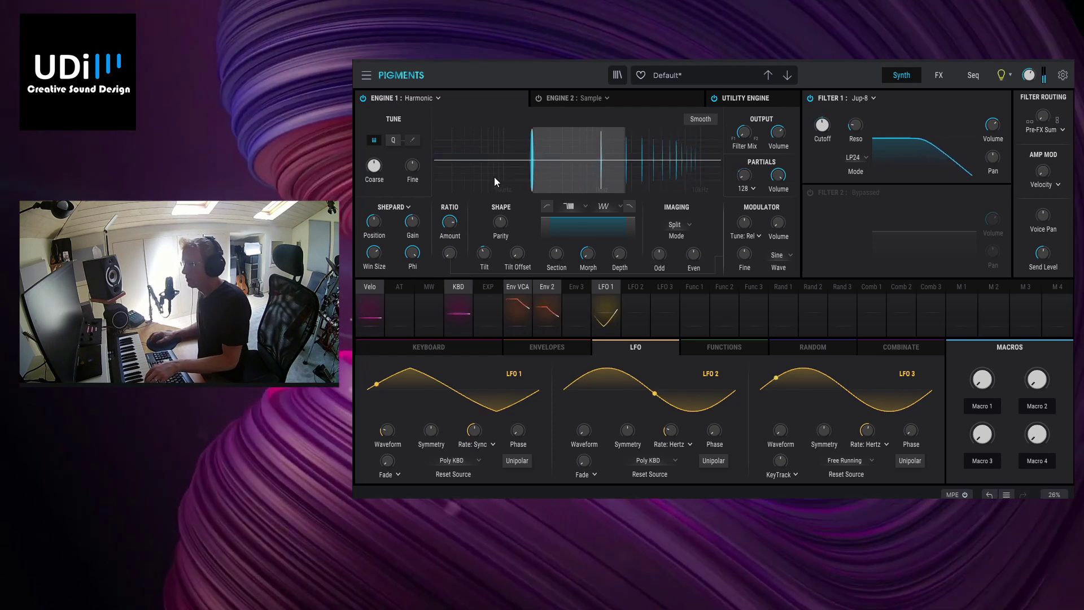
Step: Modulate Engine 1's fine tuning from LFO 2 with an amount of 0.11 and bring the envelopes back into view
{"action": "mouse_move", "coordinate": [386, 172]}
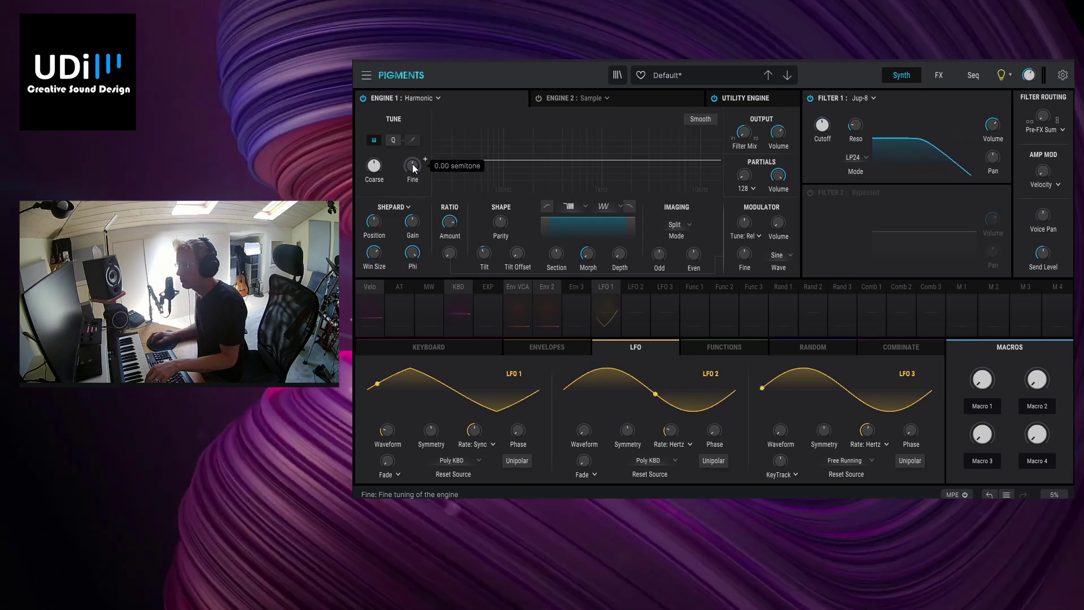
{"action": "left_click_drag", "start_coordinate": [414, 167], "coordinate": [414, 173]}
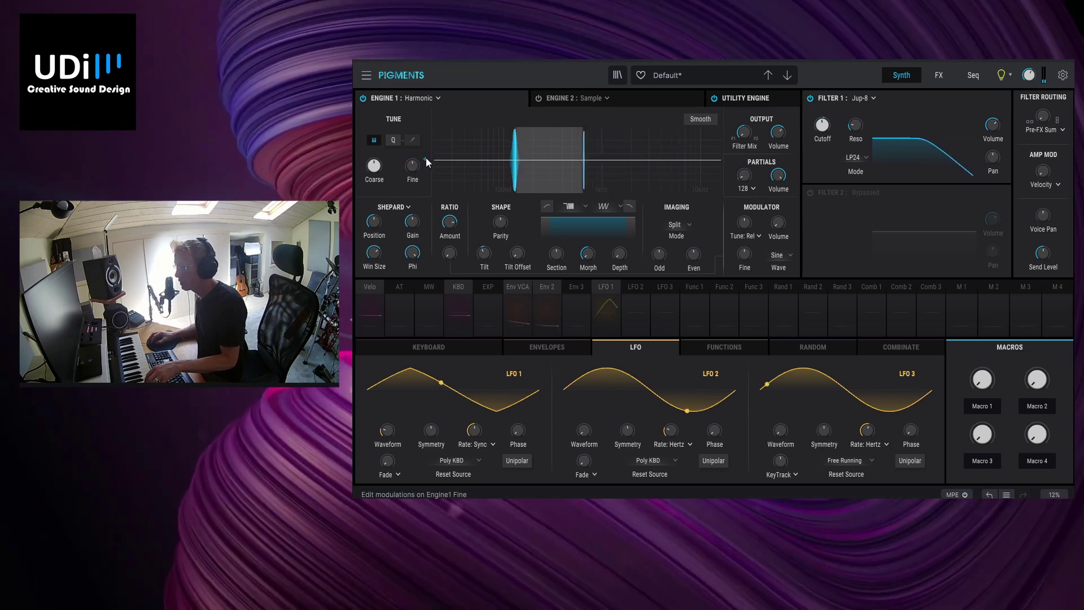
{"action": "left_click", "coordinate": [425, 158]}
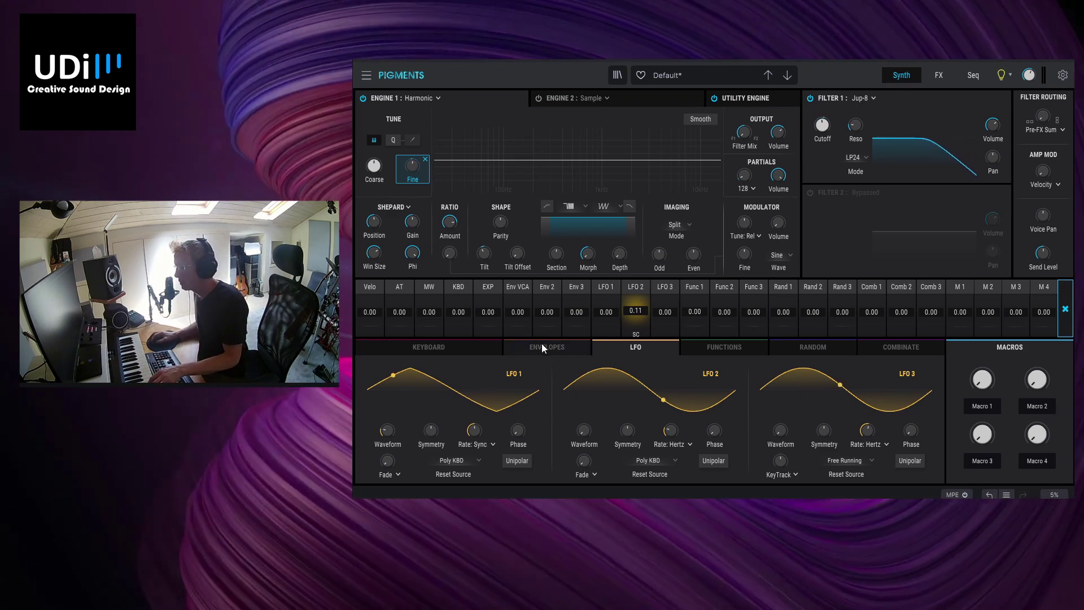
{"action": "left_click", "coordinate": [544, 346]}
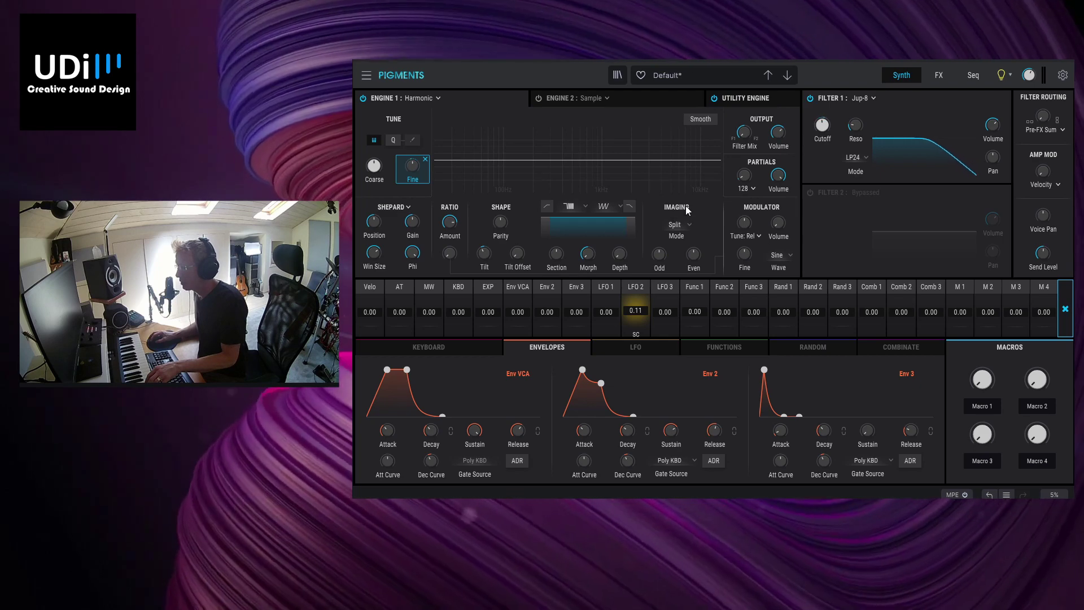
Step: Try the Periodic imaging mode on Engine 1 with increased periods and depth
{"action": "left_click", "coordinate": [689, 225]}
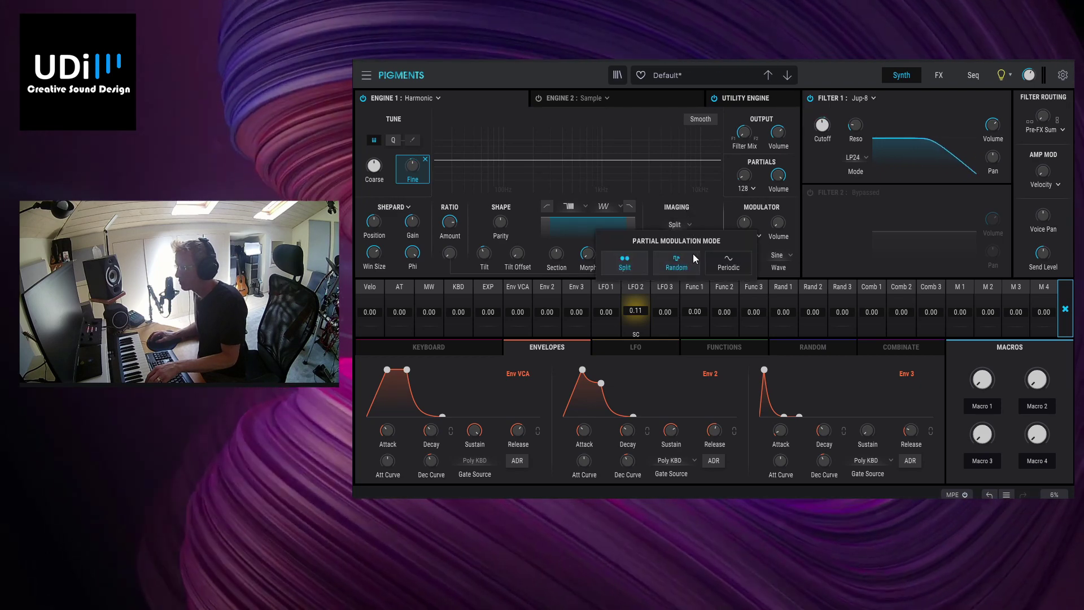
{"action": "left_click", "coordinate": [712, 260]}
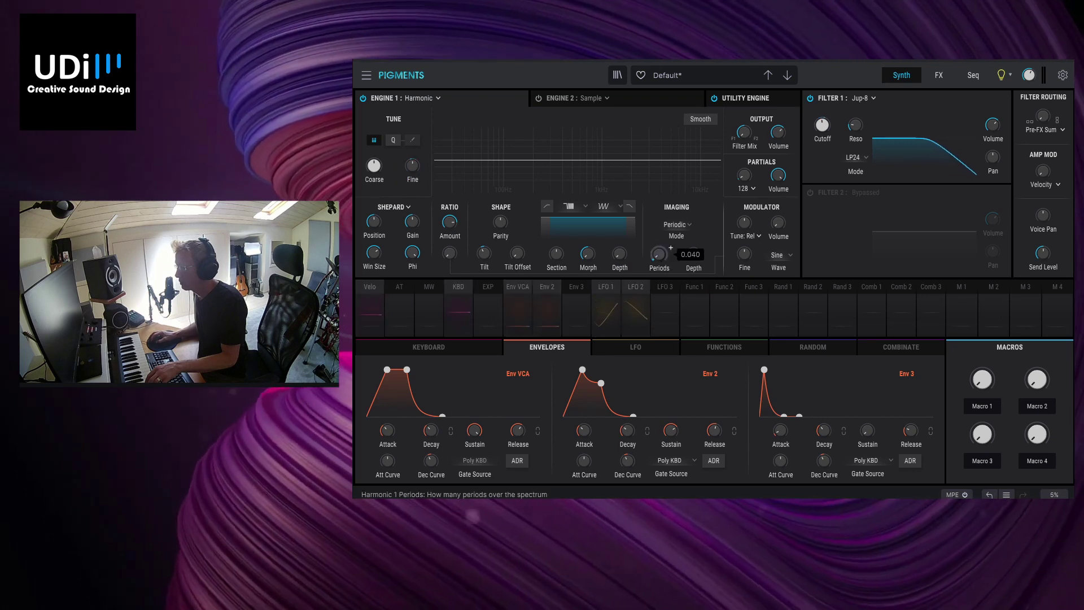
{"action": "left_click_drag", "start_coordinate": [659, 254], "coordinate": [659, 232]}
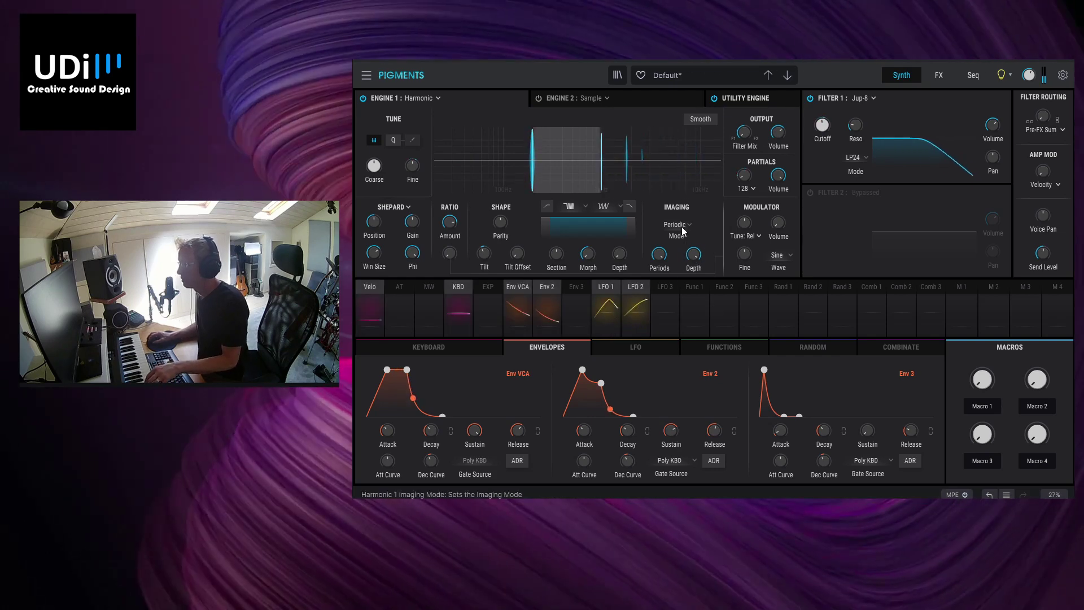
Step: Set Engine 1's imaging mode to Split and pan the odd partials left and the even partials right
{"action": "left_click", "coordinate": [689, 224]}
{"action": "left_click", "coordinate": [634, 267]}
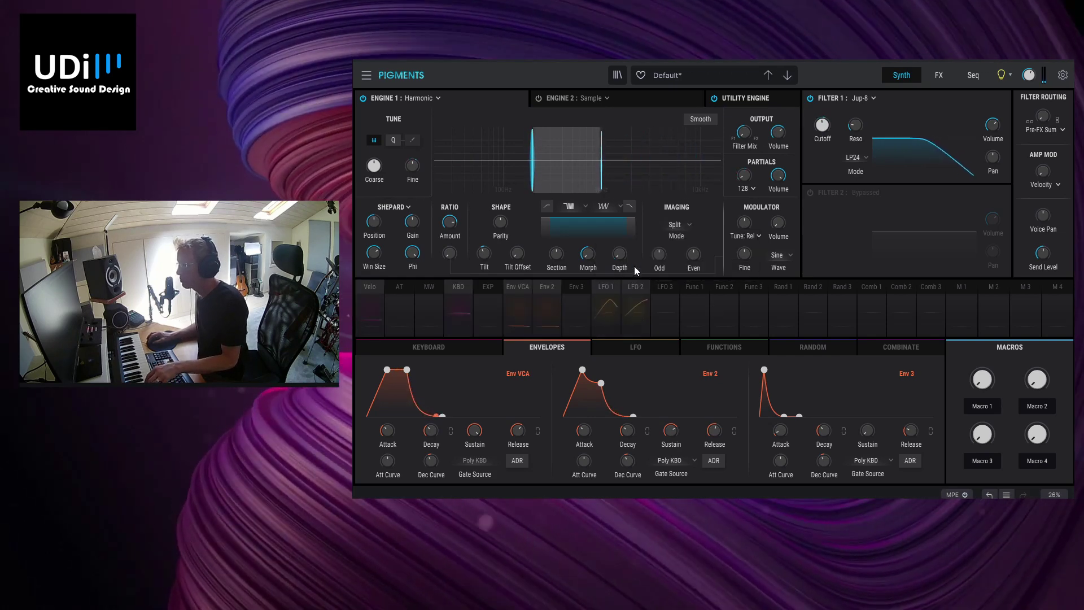
{"action": "mouse_move", "coordinate": [665, 256]}
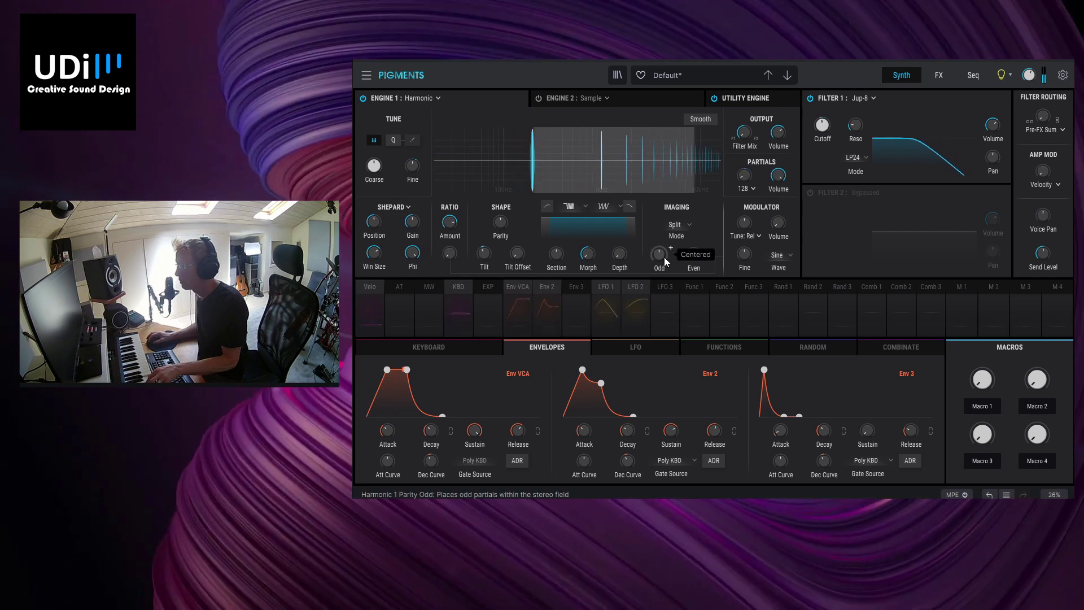
{"action": "left_click_drag", "start_coordinate": [695, 253], "coordinate": [695, 246]}
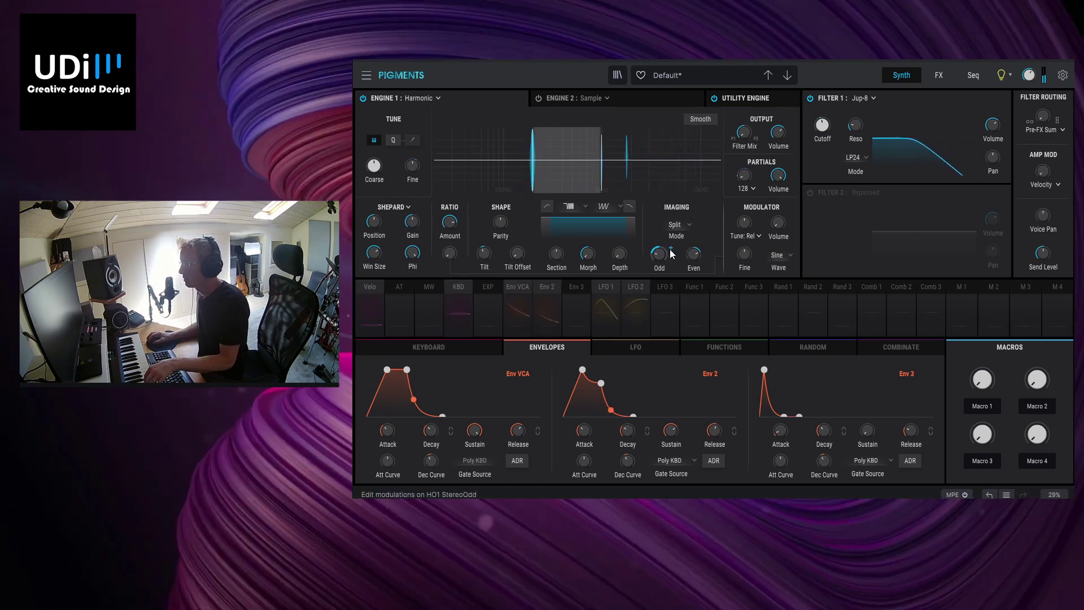
{"action": "mouse_move", "coordinate": [690, 262]}
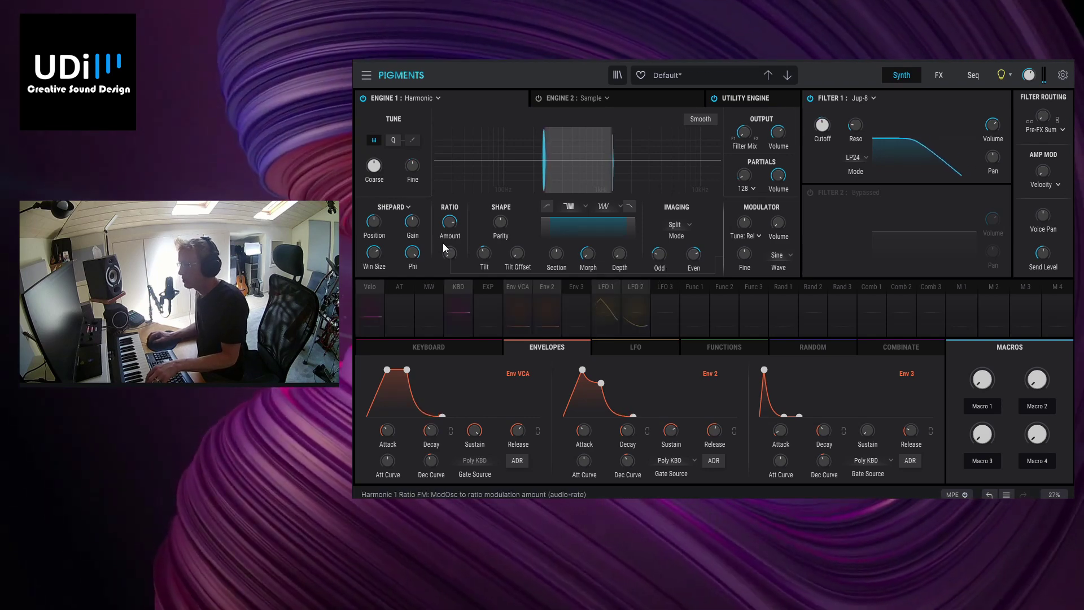
Step: Switch Engine 1's partial modulation mode to Cluster and increase its partials setting
{"action": "left_click", "coordinate": [407, 207]}
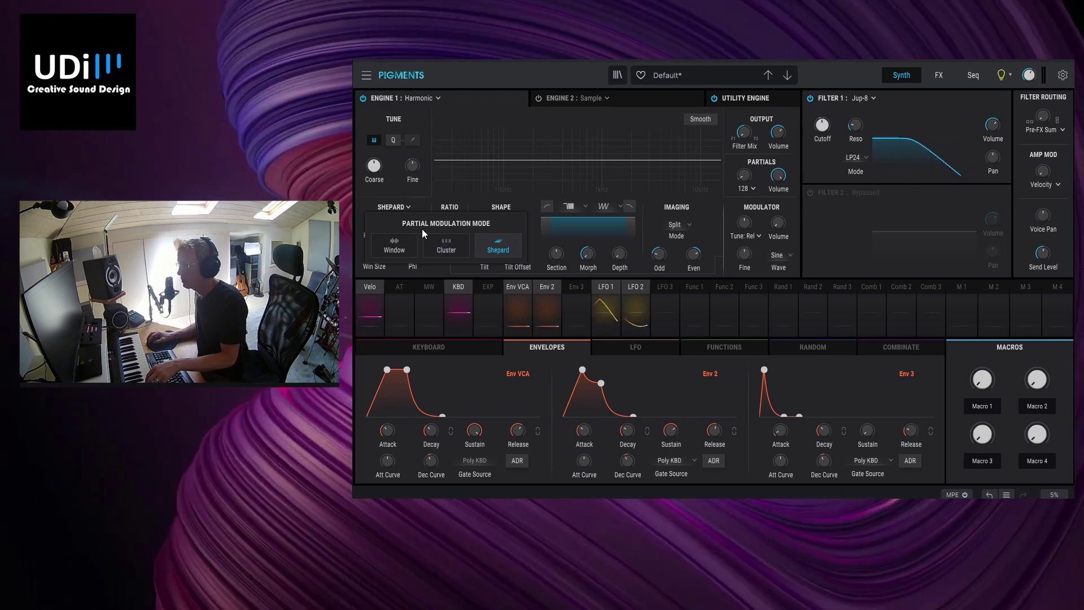
{"action": "left_click", "coordinate": [453, 250]}
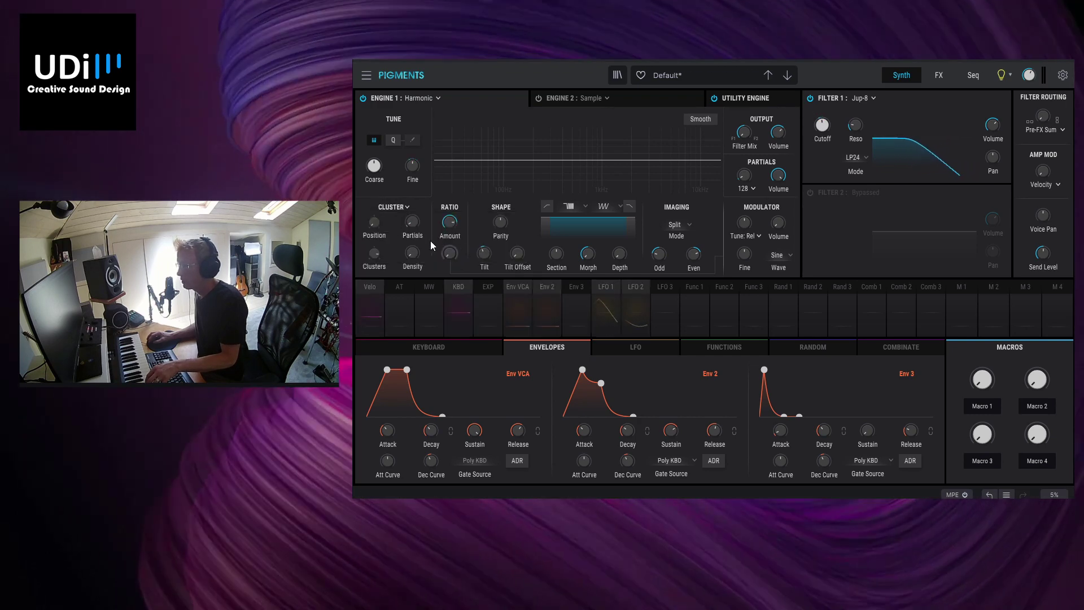
{"action": "left_click_drag", "start_coordinate": [412, 222], "coordinate": [375, 219]}
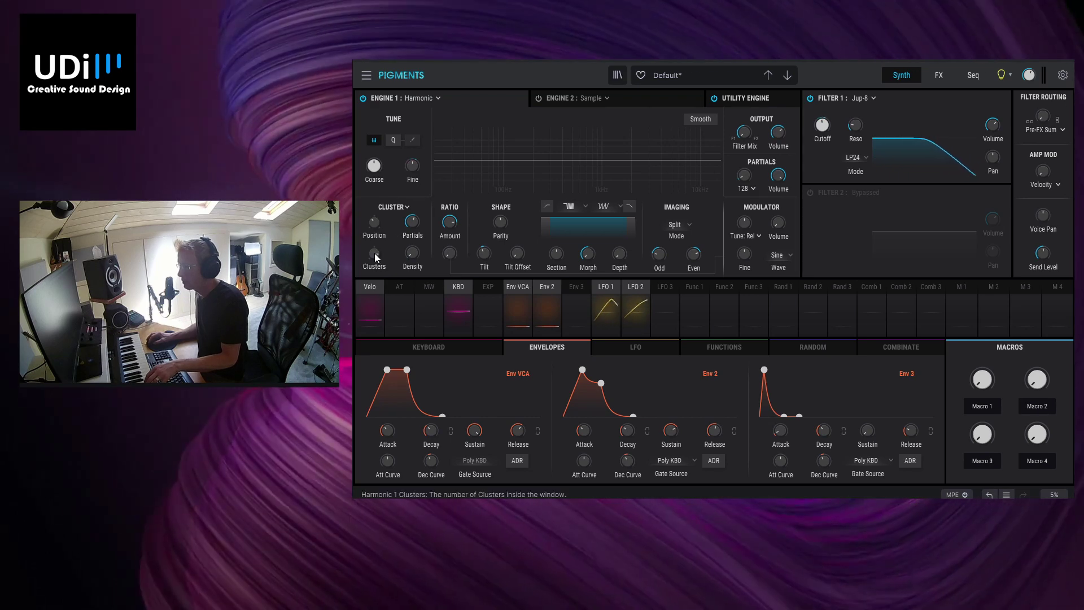
Step: Switch Engine 1's partial modulation mode to Shepard and raise its gain
{"action": "left_click", "coordinate": [399, 207]}
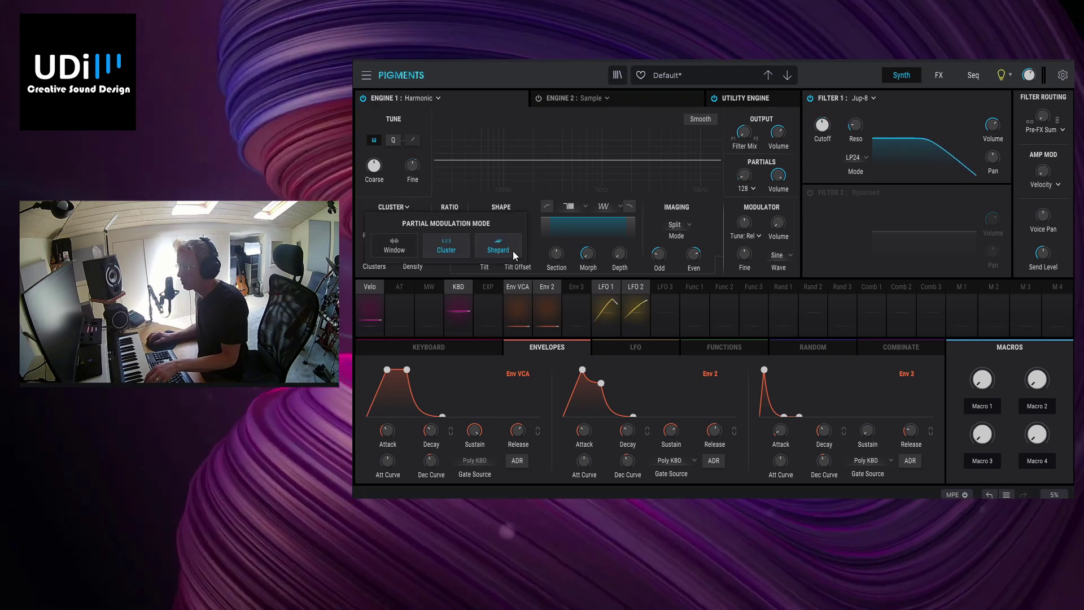
{"action": "left_click", "coordinate": [509, 252]}
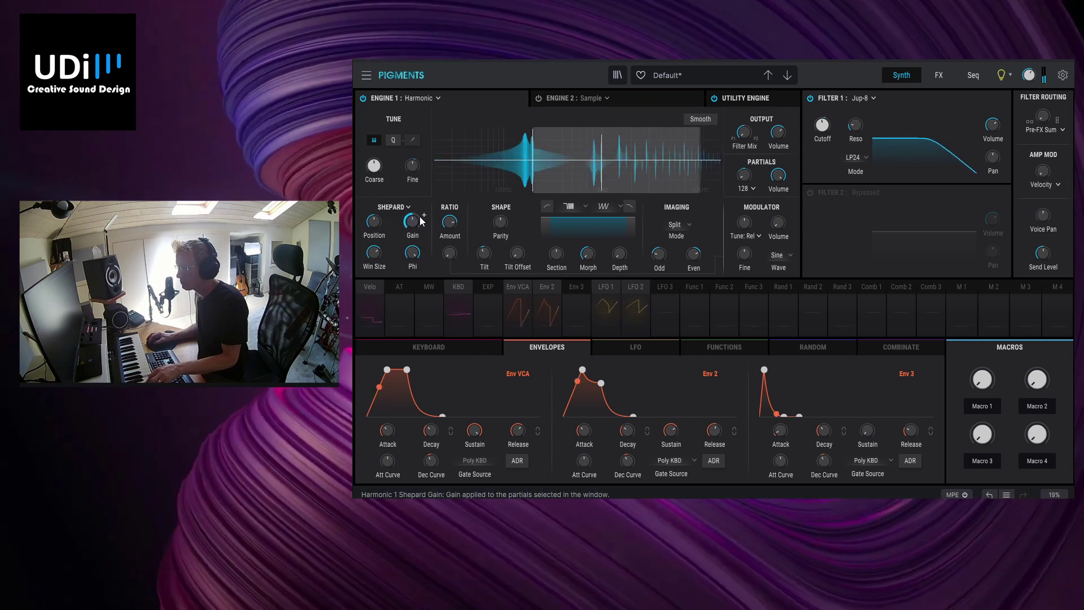
{"action": "left_click_drag", "start_coordinate": [412, 223], "coordinate": [411, 219]}
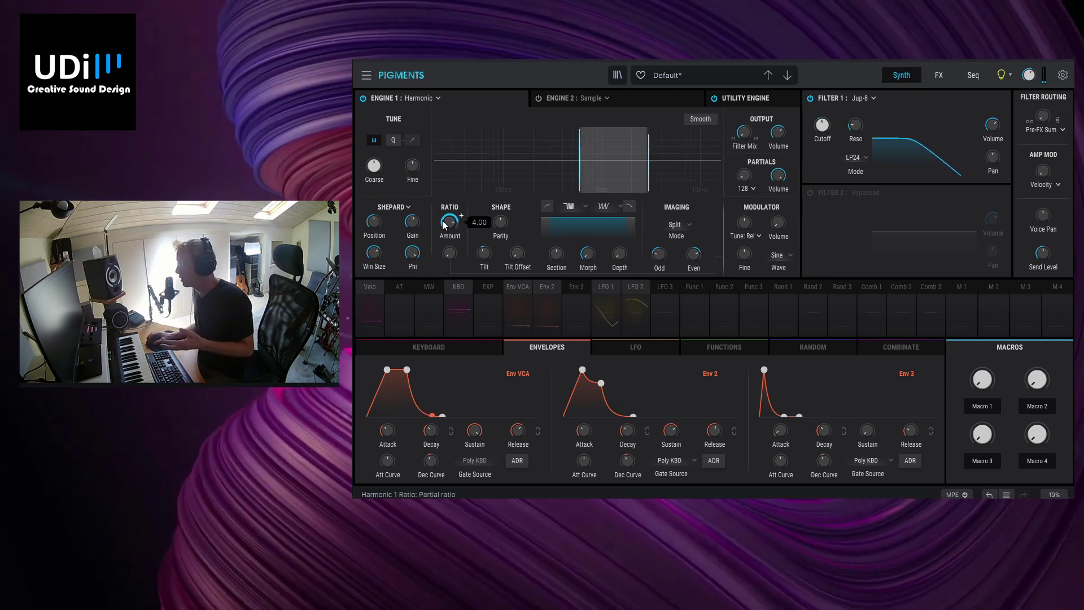
Step: Add an Overdrive as the first effect on bus FX B and slightly increase its drive
{"action": "left_click", "coordinate": [939, 76]}
{"action": "left_click", "coordinate": [520, 184]}
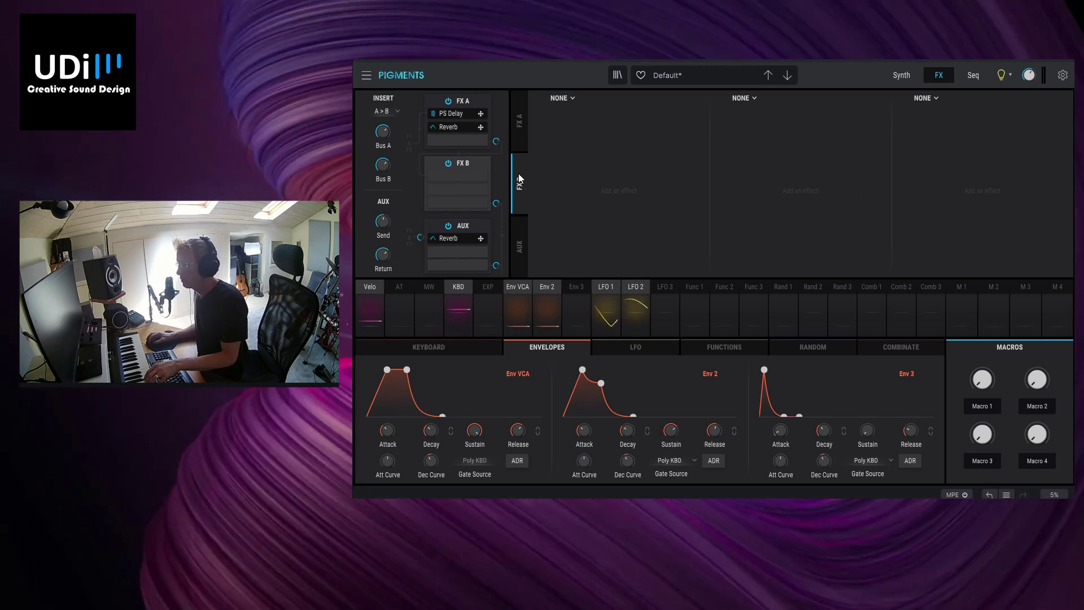
{"action": "left_click", "coordinate": [575, 98]}
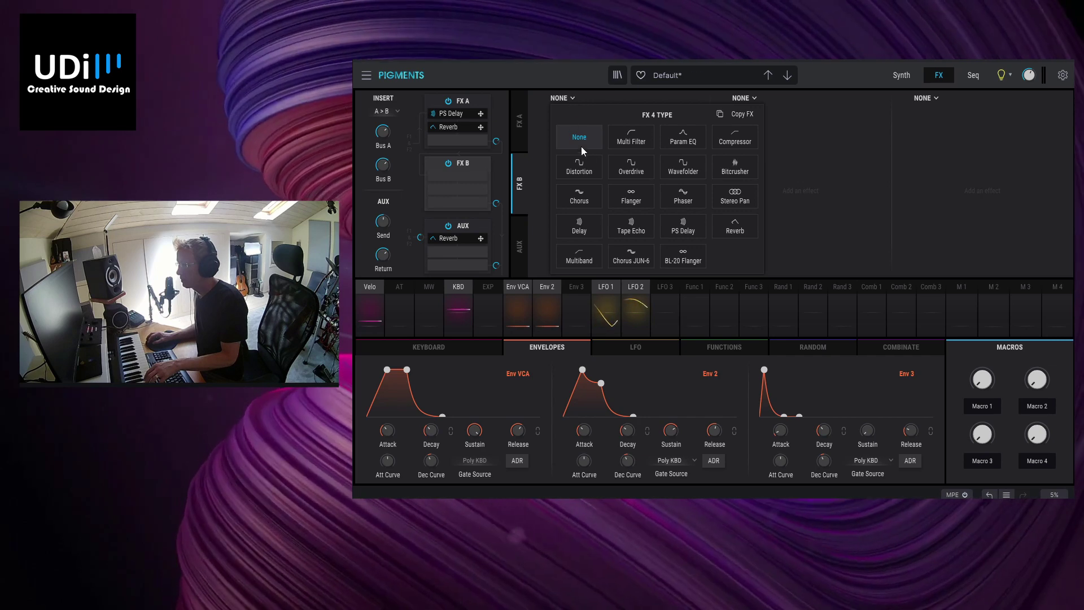
{"action": "left_click", "coordinate": [625, 164]}
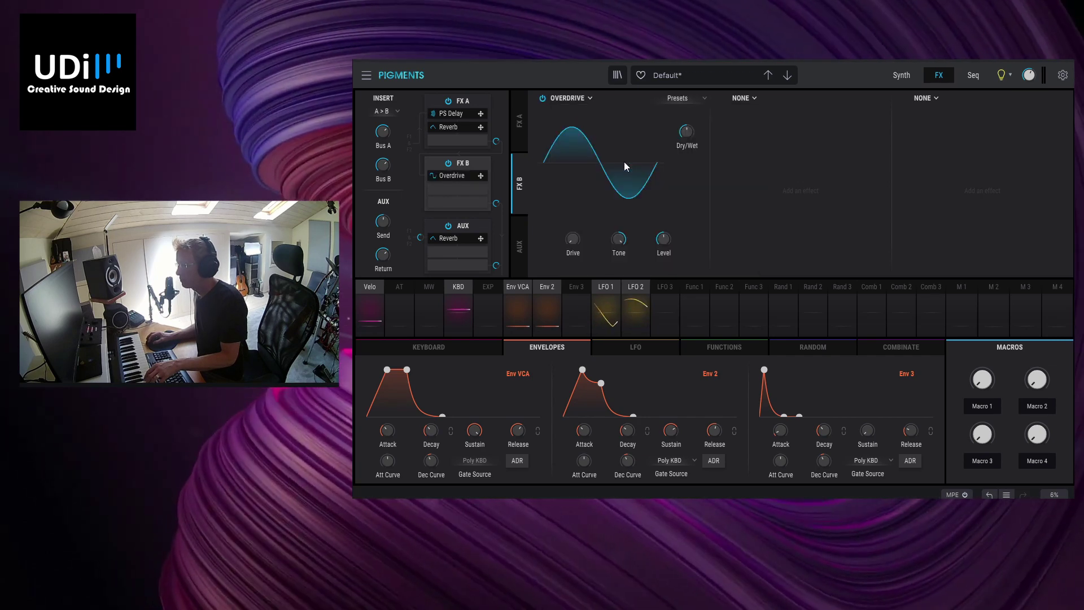
{"action": "left_click_drag", "start_coordinate": [578, 240], "coordinate": [578, 224]}
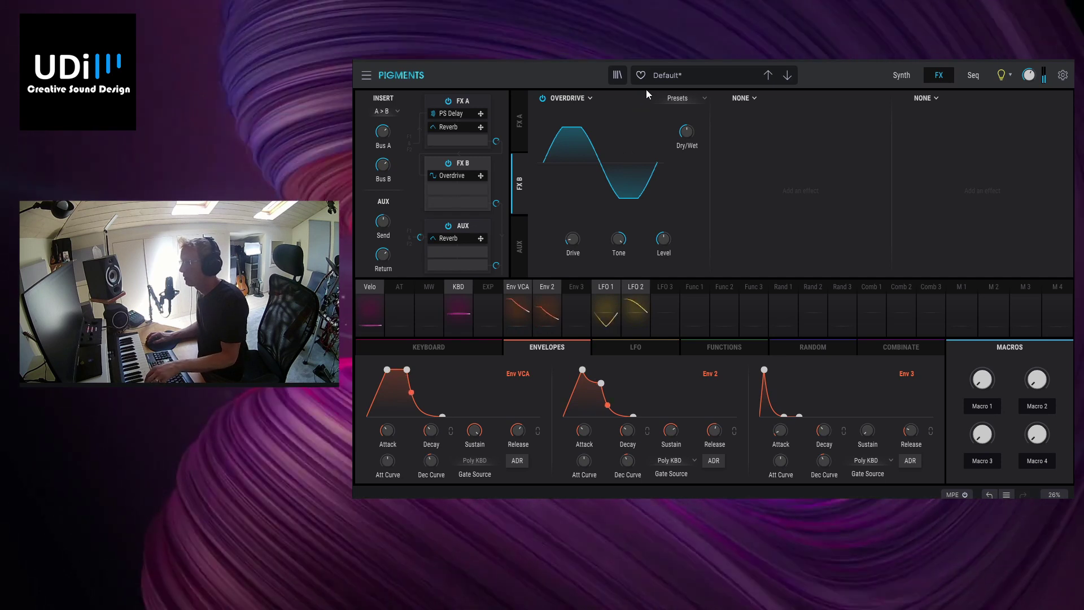
Step: Go back to the synth page, set Engine 1's ratio amount to -1.00 and raise its ratio FM
{"action": "left_click", "coordinate": [899, 75]}
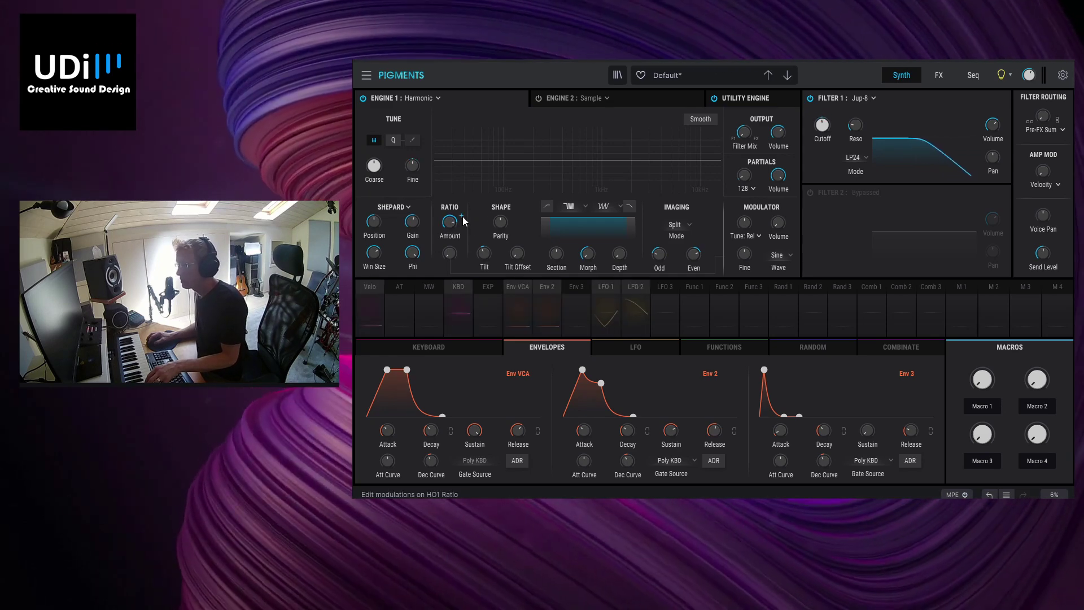
{"action": "left_click_drag", "start_coordinate": [449, 222], "coordinate": [449, 277]}
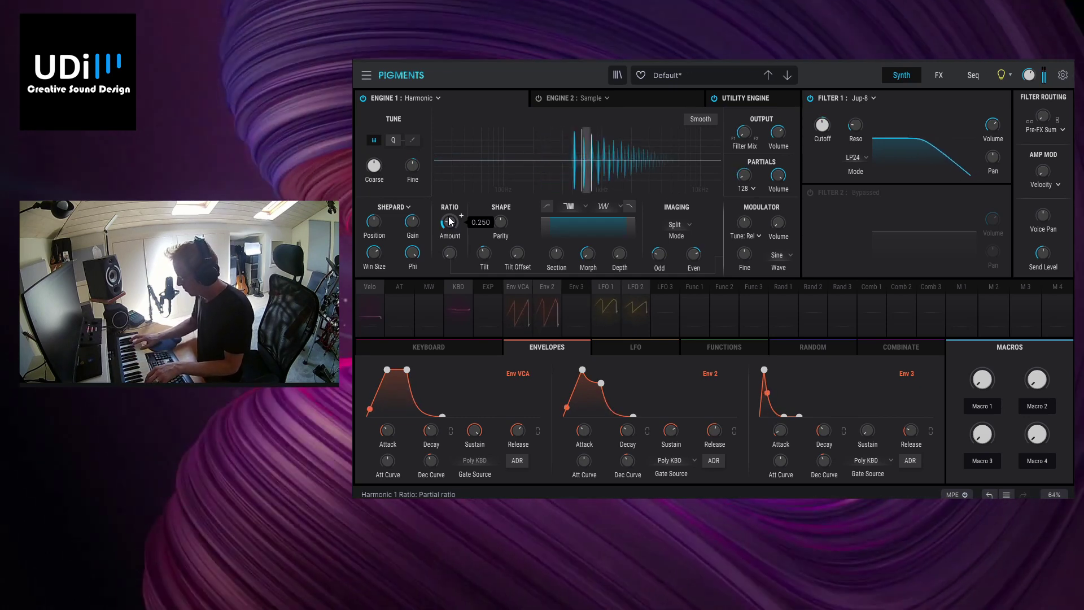
{"action": "left_click_drag", "start_coordinate": [450, 222], "coordinate": [450, 167]}
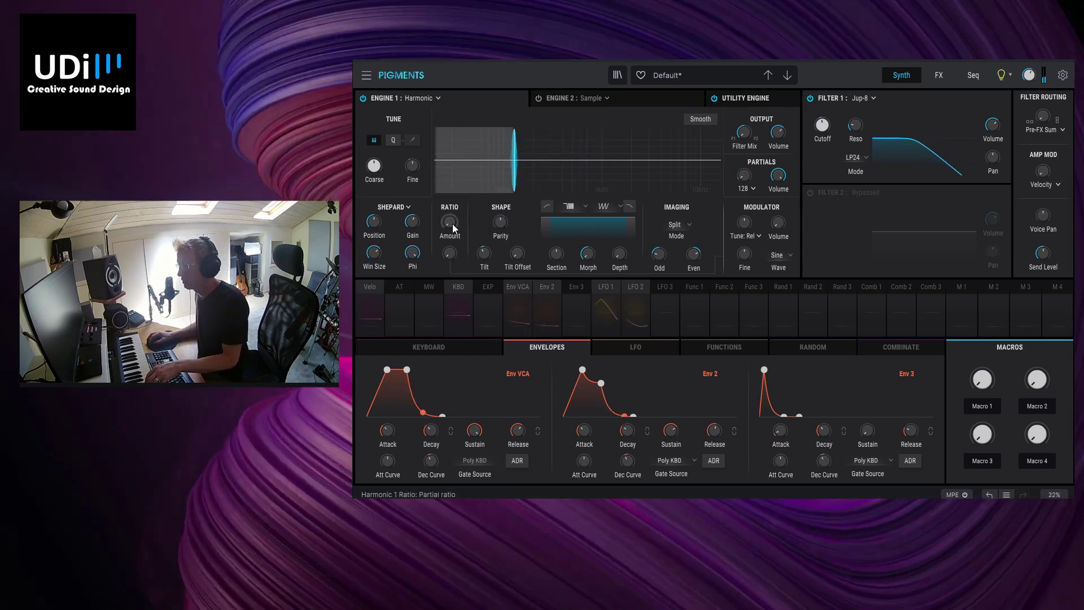
{"action": "mouse_move", "coordinate": [452, 252]}
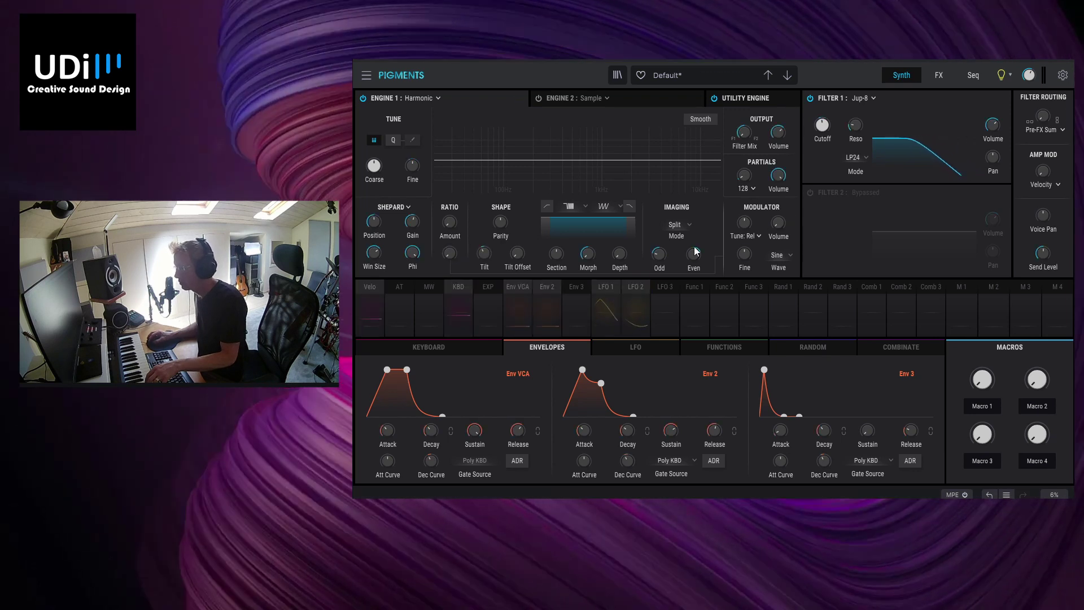
{"action": "left_click_drag", "start_coordinate": [449, 252], "coordinate": [449, 239]}
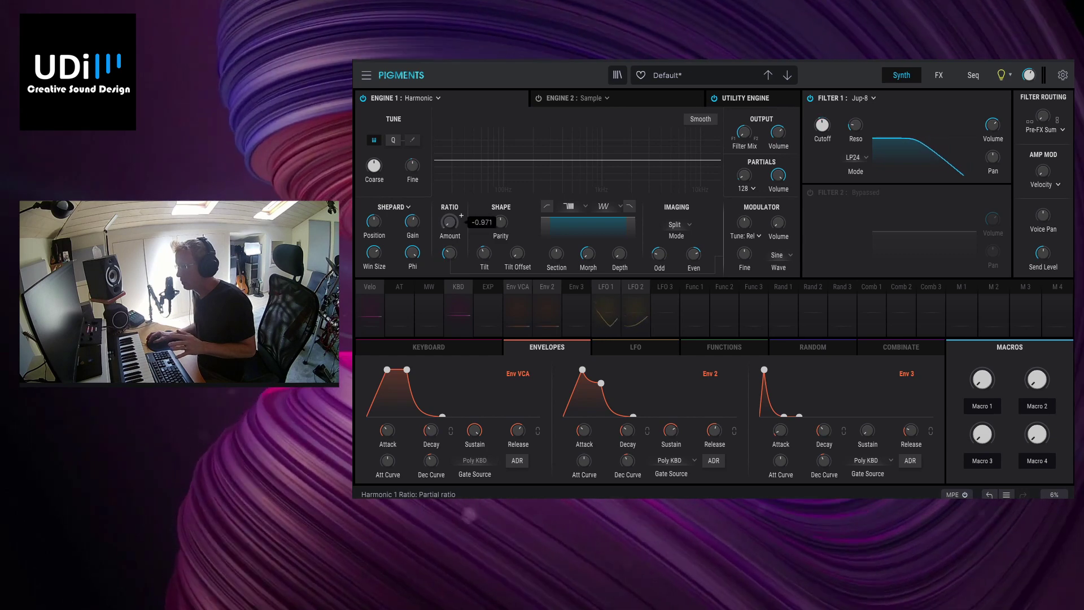
{"action": "mouse_move", "coordinate": [450, 222]}
{"action": "left_mouse_down"}
{"action": "mouse_move", "coordinate": [450, 201]}
{"action": "mouse_move", "coordinate": [450, 222]}
{"action": "left_mouse_up"}
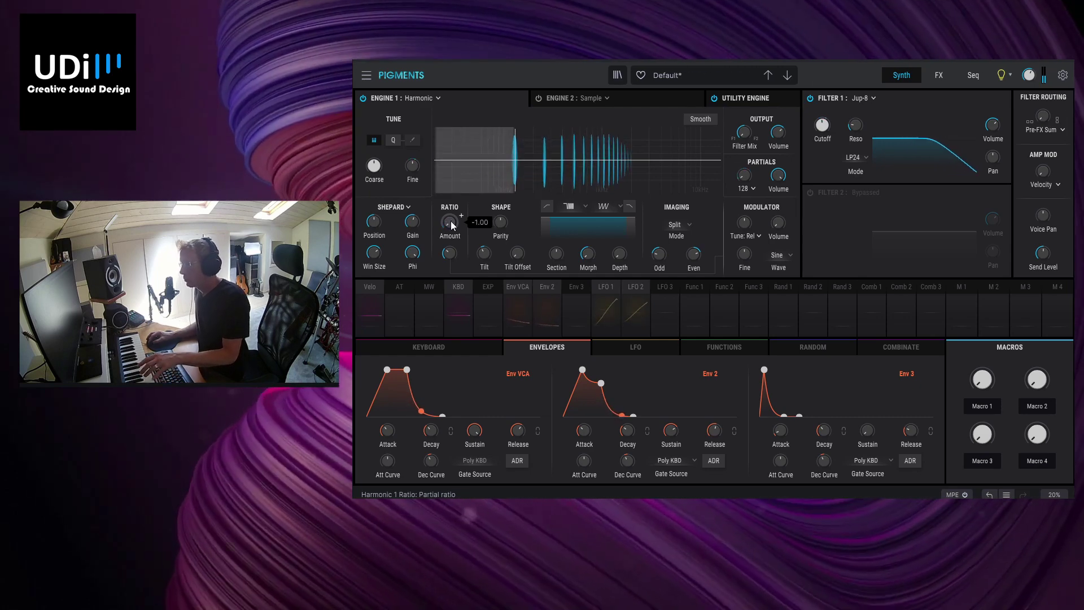
Step: Modulate Engine 1's ratio amount from Env 3 with an amount of 0.14 and lengthen Env 3's attack
{"action": "left_click", "coordinate": [461, 216]}
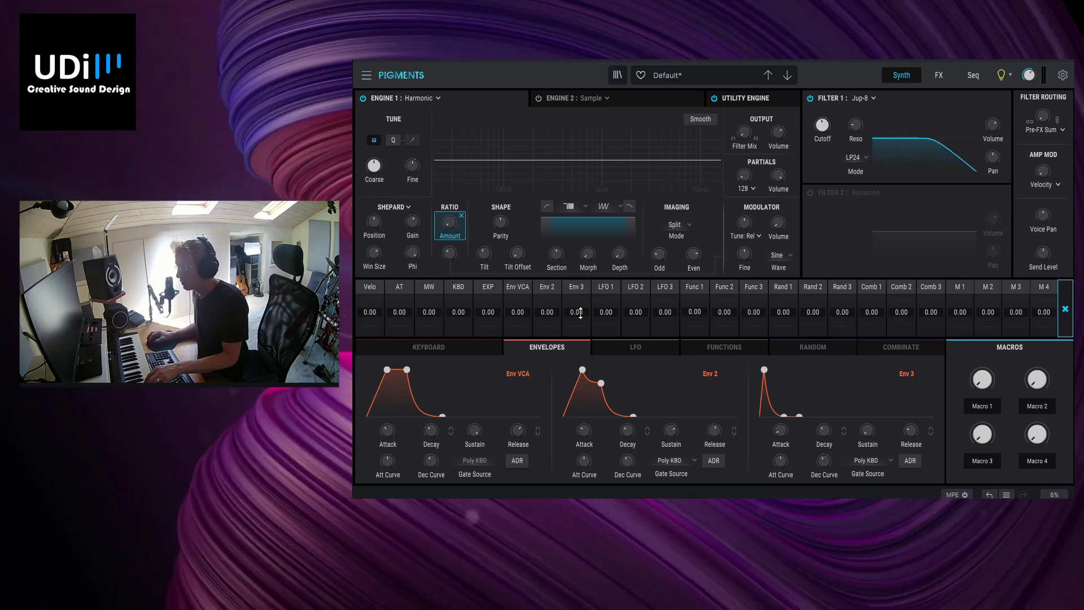
{"action": "left_click_drag", "start_coordinate": [581, 312], "coordinate": [581, 309]}
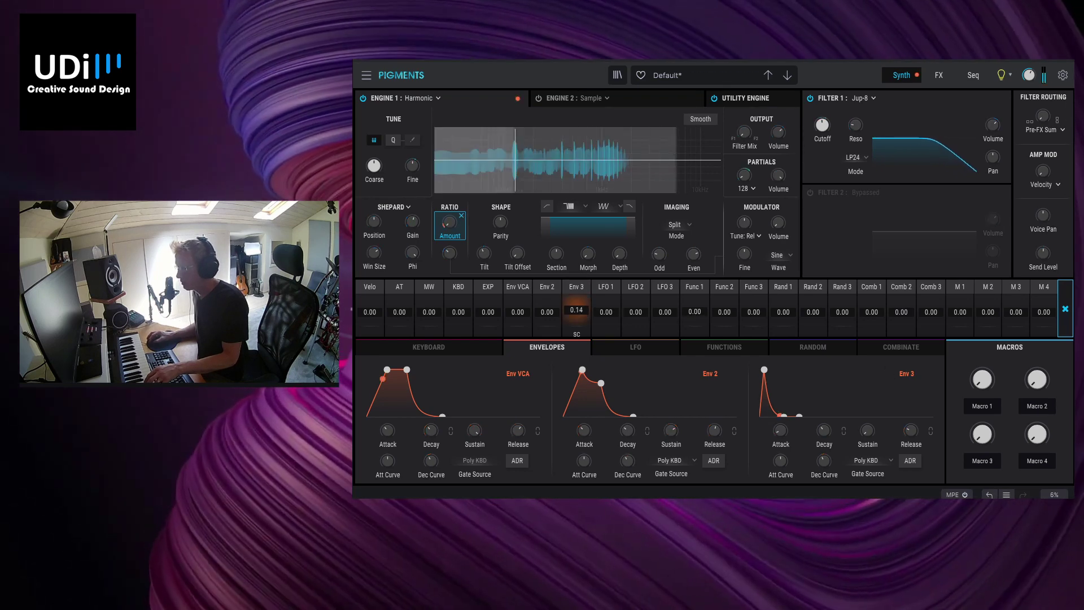
{"action": "left_click_drag", "start_coordinate": [764, 365], "coordinate": [780, 374]}
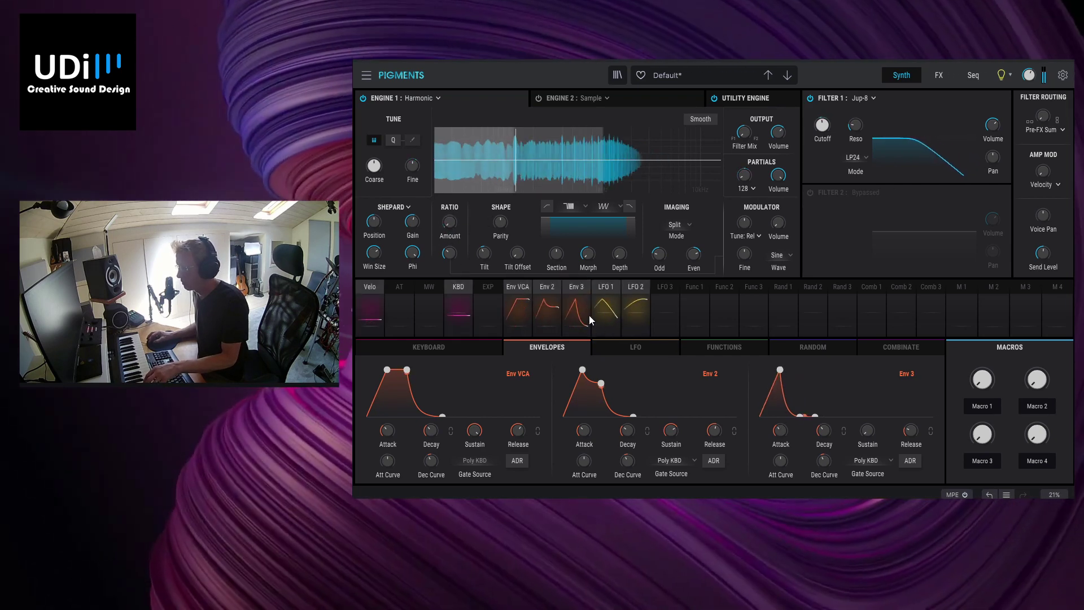
Step: Reduce Env 3's modulation of the ratio to 0.09 and raise Engine 1's ratio amount
{"action": "left_click", "coordinate": [572, 286]}
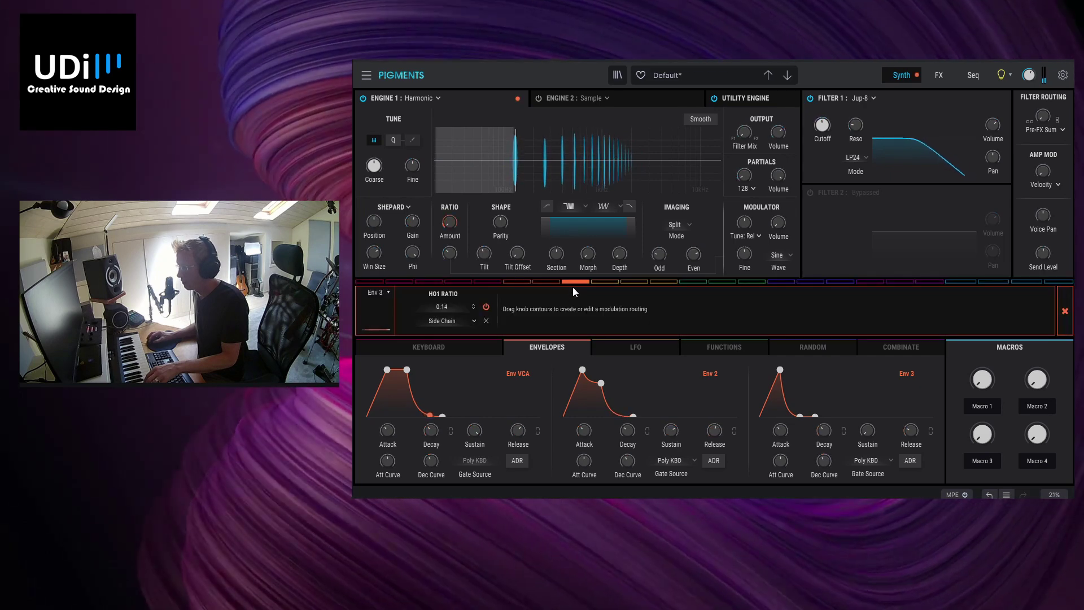
{"action": "mouse_move", "coordinate": [442, 307]}
{"action": "left_mouse_down"}
{"action": "mouse_move", "coordinate": [442, 326]}
{"action": "mouse_move", "coordinate": [442, 303]}
{"action": "left_mouse_up"}
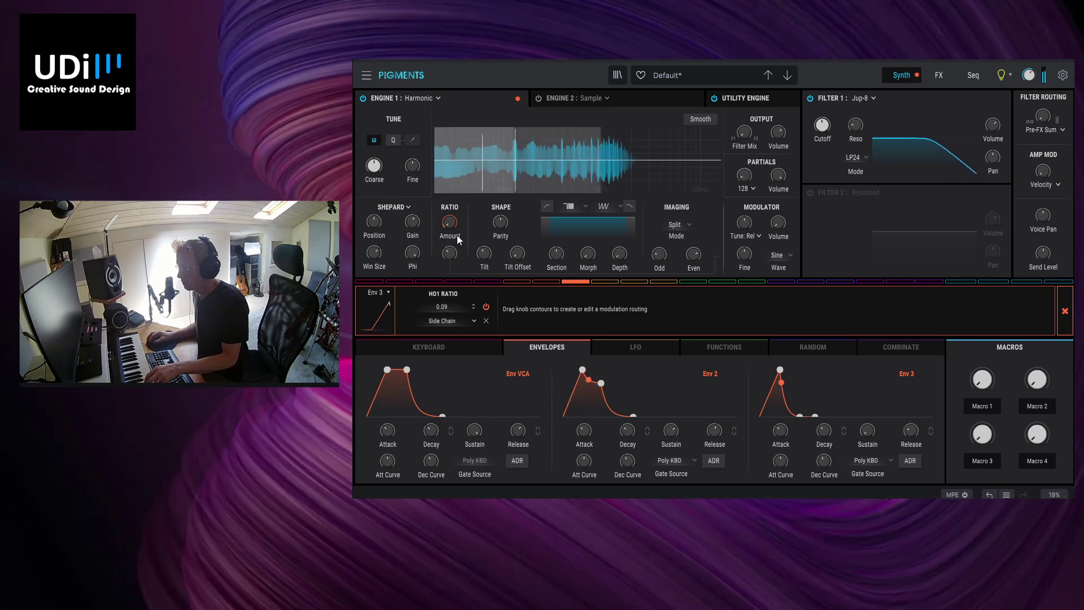
{"action": "left_click_drag", "start_coordinate": [450, 223], "coordinate": [450, 206]}
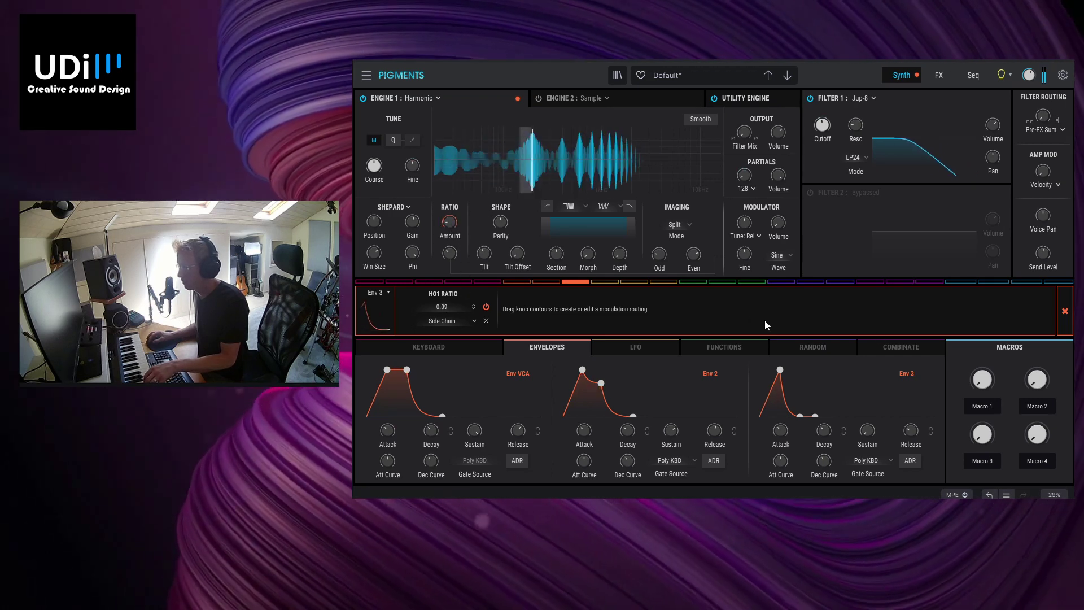
{"action": "left_click", "coordinate": [1065, 310]}
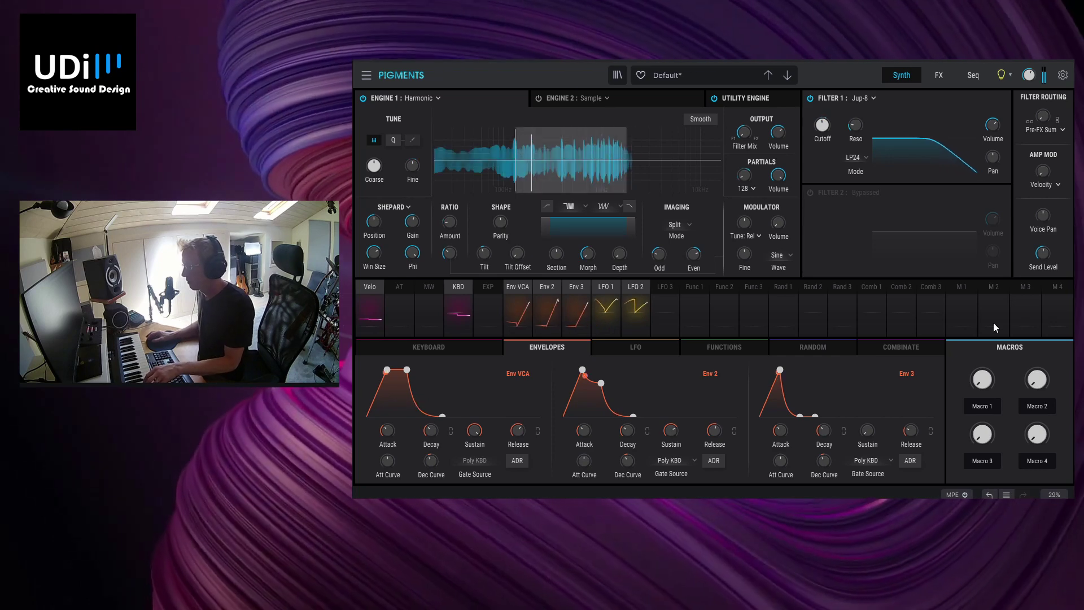
Step: Lengthen Env 3's attack further and remove its modulation of Engine 1's ratio amount
{"action": "left_click_drag", "start_coordinate": [784, 369], "coordinate": [816, 364]}
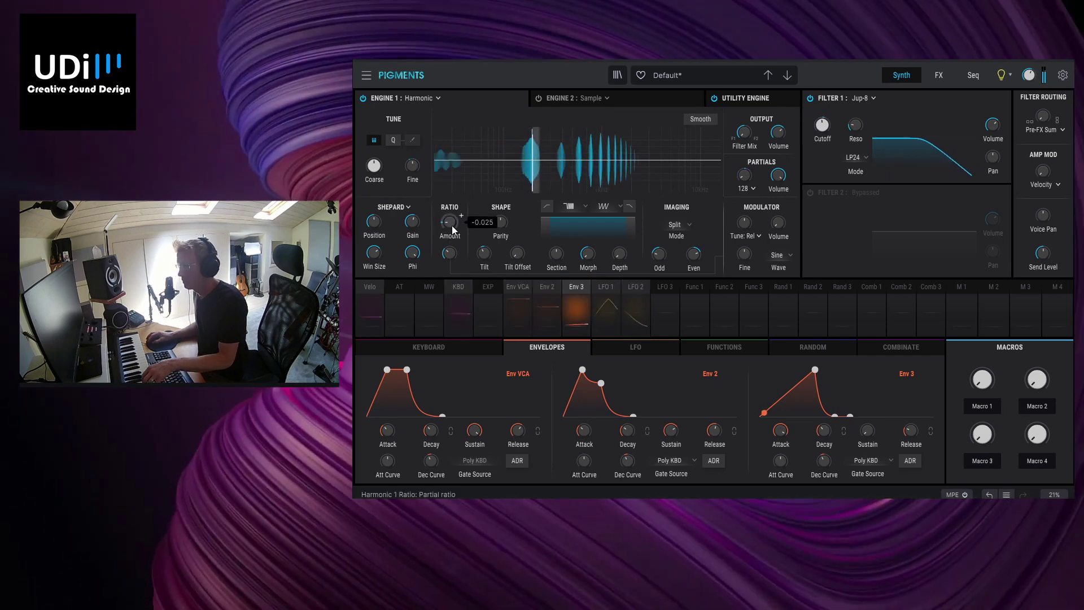
{"action": "left_click_drag", "start_coordinate": [452, 226], "coordinate": [451, 224]}
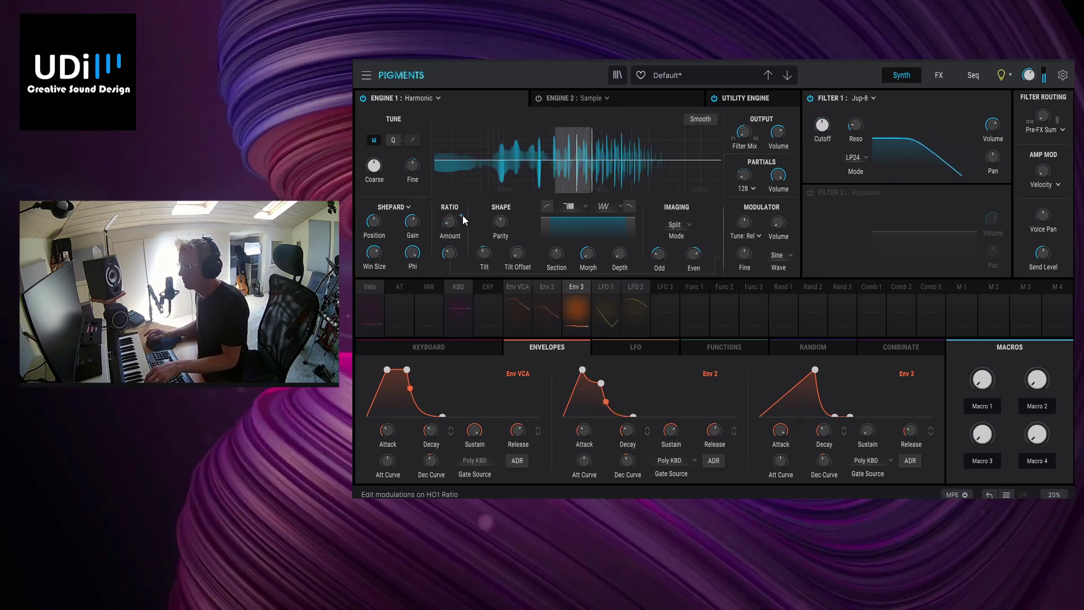
{"action": "left_click", "coordinate": [462, 214]}
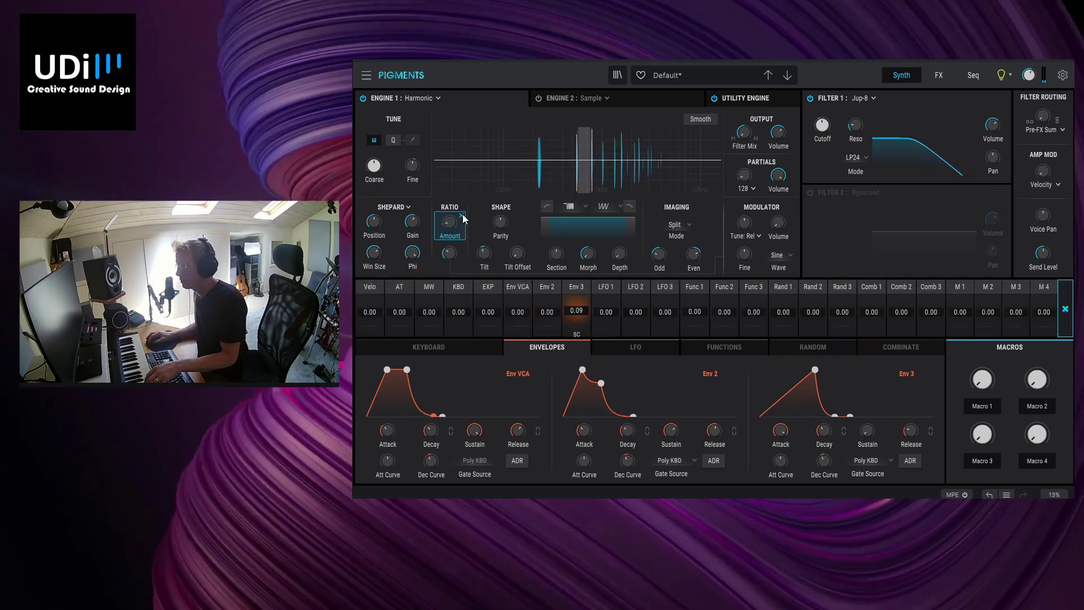
{"action": "left_click_drag", "start_coordinate": [576, 314], "coordinate": [572, 333]}
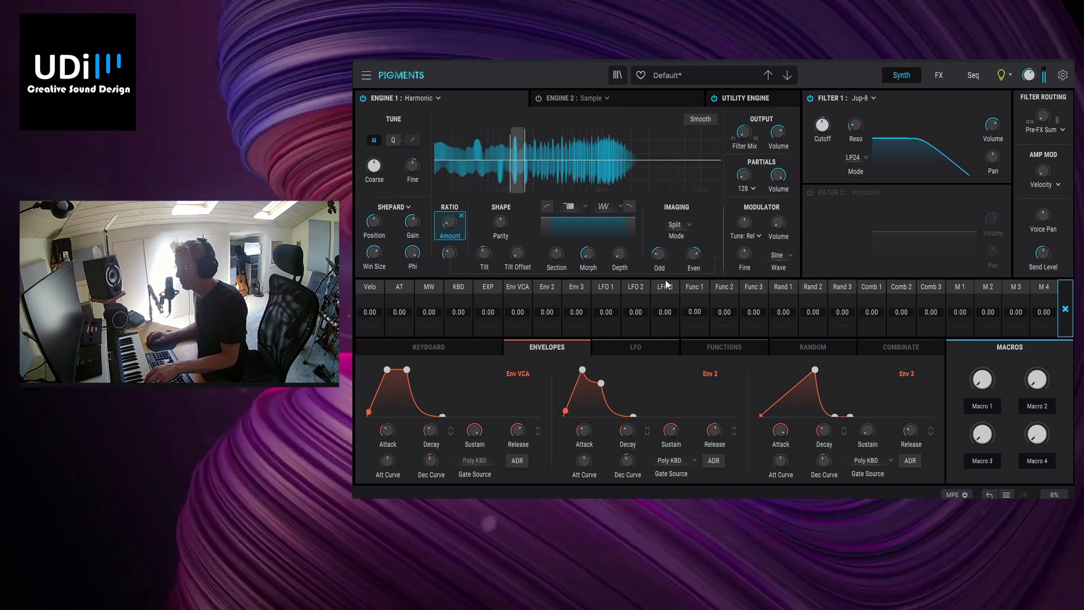
Step: Set Engine 1's ratio FM to 0.00, sweep the ratio amount upward and bring it down to -1.00
{"action": "left_click_drag", "start_coordinate": [460, 229], "coordinate": [460, 192]}
{"action": "mouse_move", "coordinate": [449, 253]}
{"action": "left_mouse_down"}
{"action": "mouse_move", "coordinate": [451, 230]}
{"action": "mouse_move", "coordinate": [451, 266]}
{"action": "left_mouse_up"}
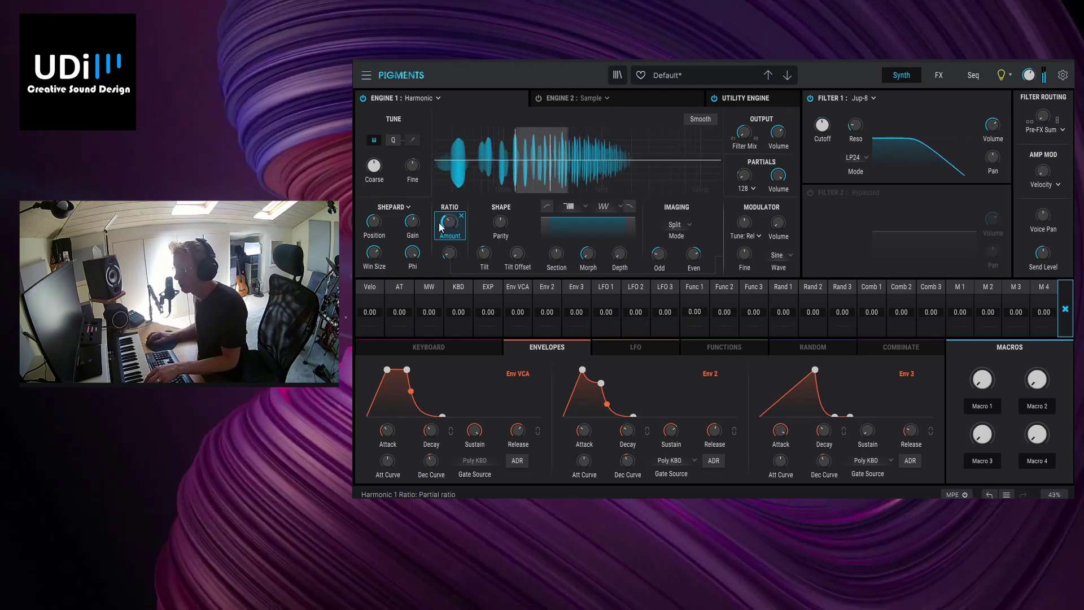
{"action": "left_click_drag", "start_coordinate": [415, 222], "coordinate": [451, 183]}
{"action": "left_click_drag", "start_coordinate": [450, 254], "coordinate": [450, 270]}
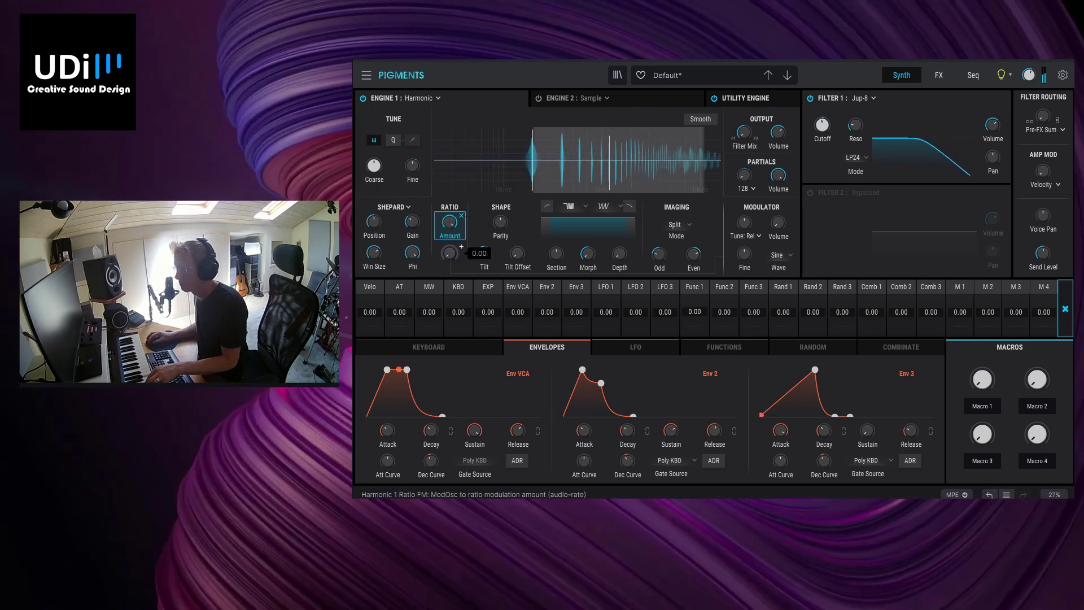
{"action": "left_click_drag", "start_coordinate": [449, 224], "coordinate": [450, 277]}
{"action": "mouse_move", "coordinate": [461, 224]}
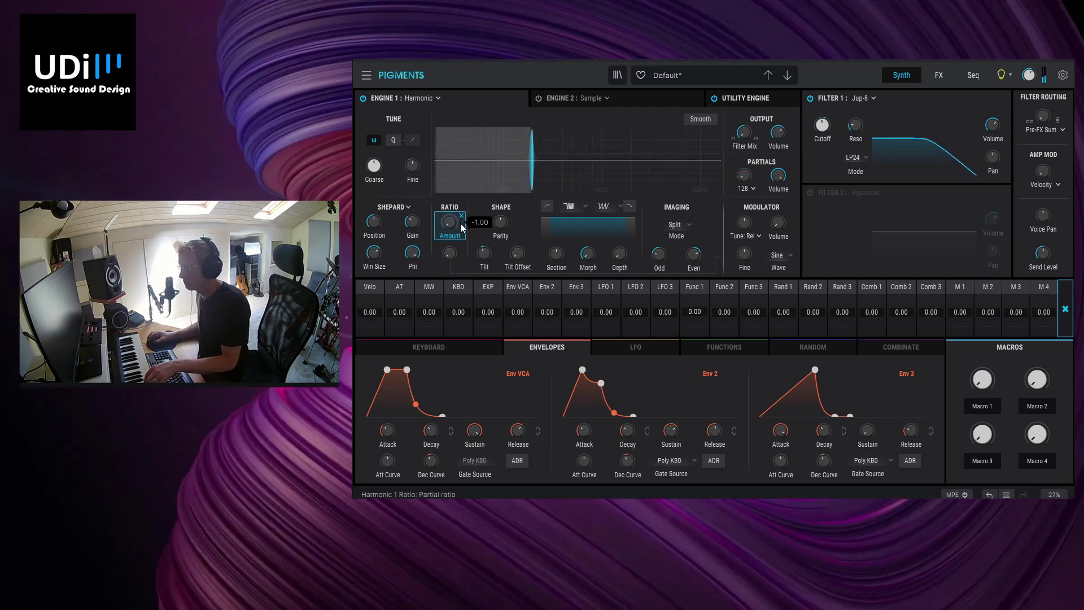